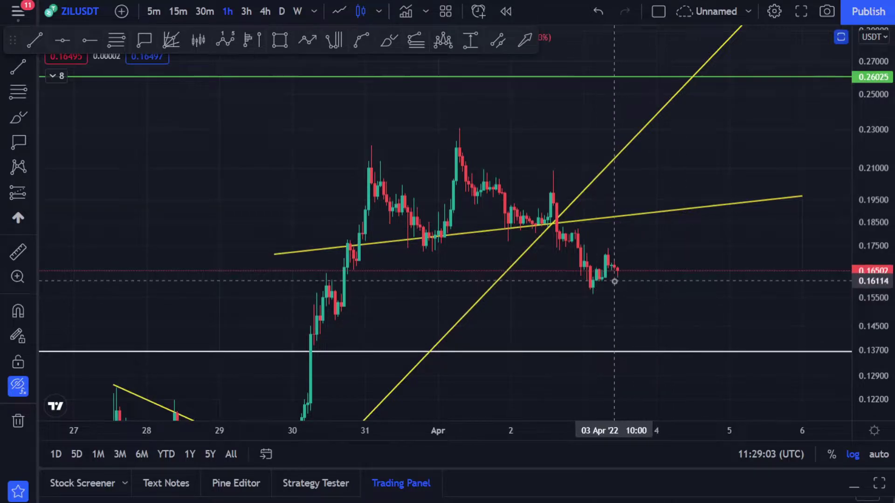
Switch the ZILUSDT chart to the 3h timeframe and show the hidden moving averages and volume
{"action": "left_click", "coordinate": [247, 12]}
{"action": "scroll", "coordinate": [735, 302], "scroll_direction": "up", "scroll_amount": 3}
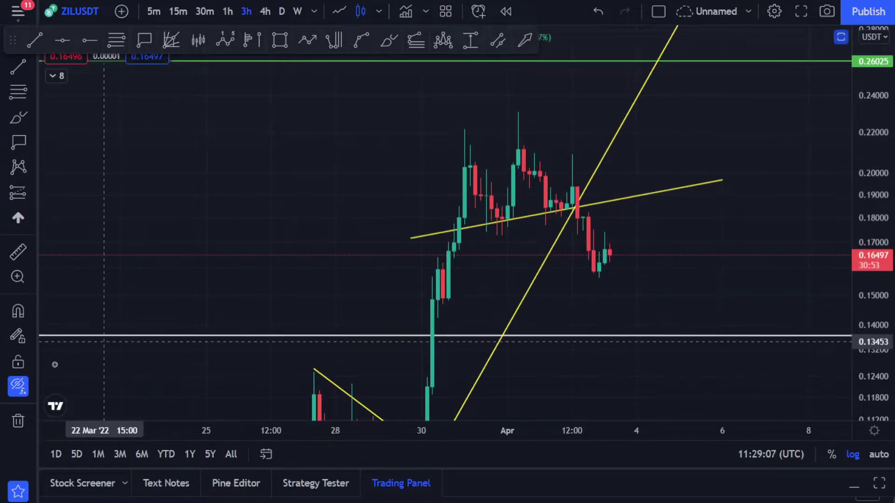
{"action": "left_click", "coordinate": [18, 386]}
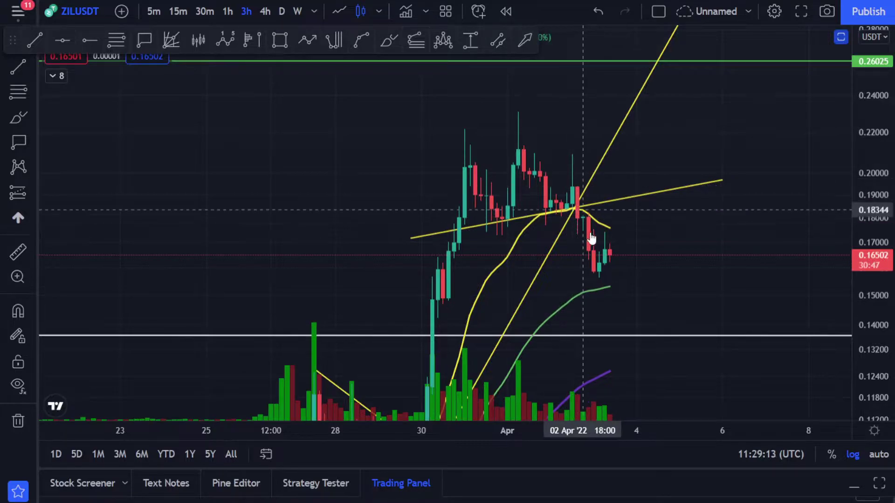
{"action": "scroll", "coordinate": [750, 261], "scroll_direction": "up", "scroll_amount": 5}
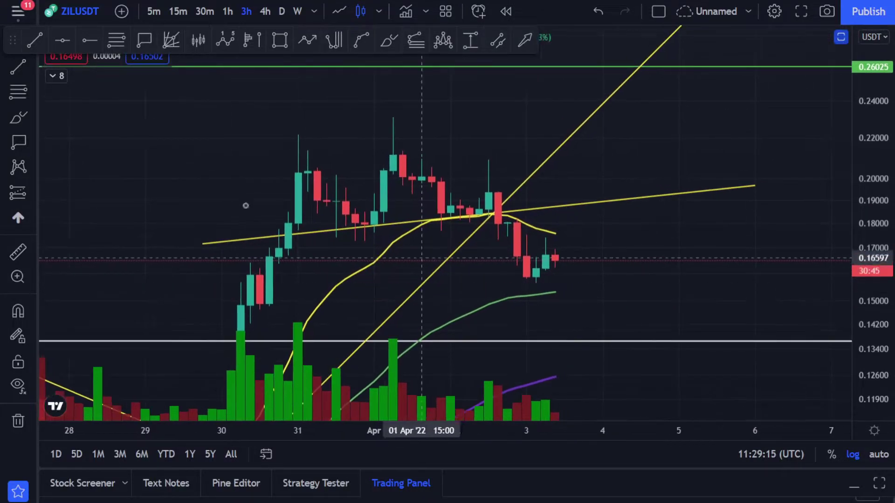
Highlight the trendline crossing, the drop after it and the yellow moving average with the brush, and undo the strokes
{"action": "left_click", "coordinate": [19, 118]}
{"action": "mouse_move", "coordinate": [517, 189]}
{"action": "left_mouse_down"}
{"action": "mouse_move", "coordinate": [479, 217]}
{"action": "mouse_move", "coordinate": [512, 190]}
{"action": "left_mouse_up"}
{"action": "left_click_drag", "start_coordinate": [454, 215], "coordinate": [539, 206]}
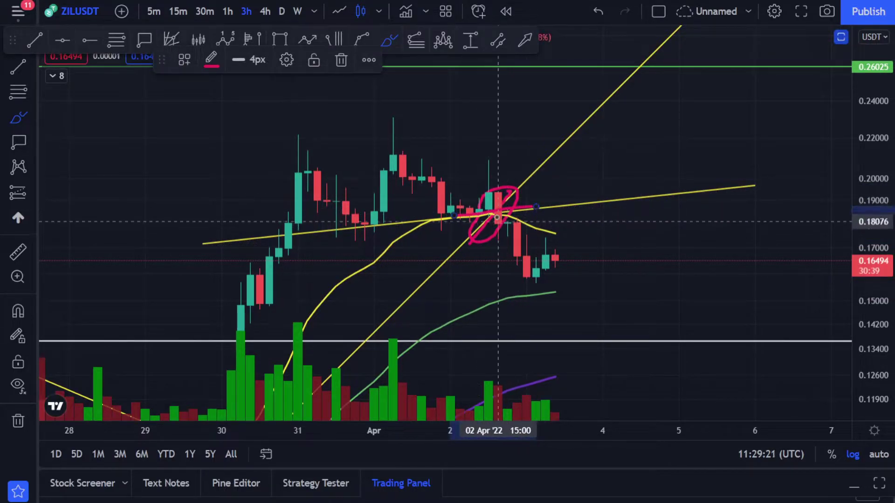
{"action": "left_click_drag", "start_coordinate": [531, 270], "coordinate": [536, 282]}
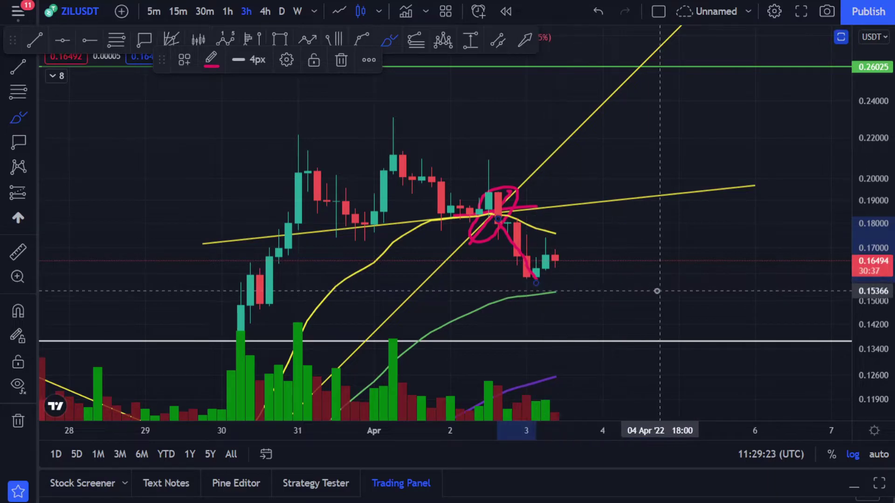
{"action": "key", "text": "ctrl+z"}
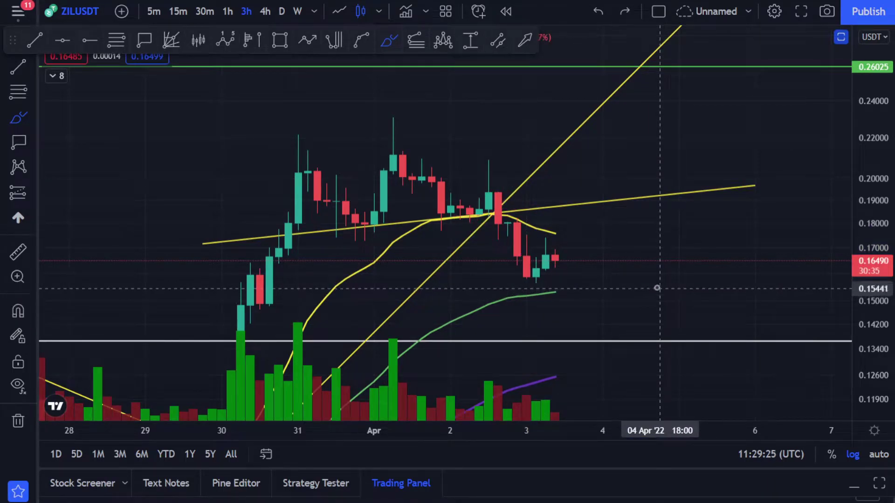
{"action": "mouse_move", "coordinate": [348, 277]}
{"action": "left_mouse_down"}
{"action": "mouse_move", "coordinate": [405, 242]}
{"action": "mouse_move", "coordinate": [497, 216]}
{"action": "mouse_move", "coordinate": [527, 217]}
{"action": "mouse_move", "coordinate": [548, 234]}
{"action": "left_mouse_up"}
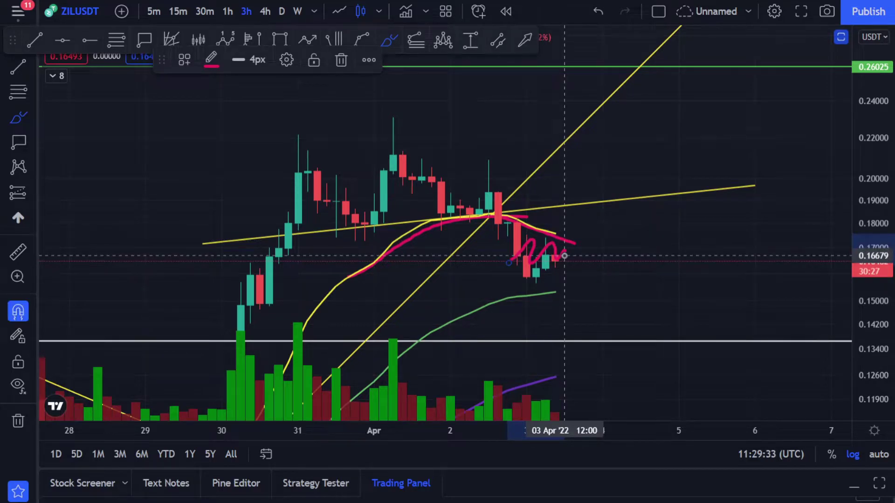
{"action": "key", "text": "ctrl+z"}
Highlight the yellow moving average on the 4h timeframe with the brush, undo the strokes and return to 3h
{"action": "left_click", "coordinate": [264, 11]}
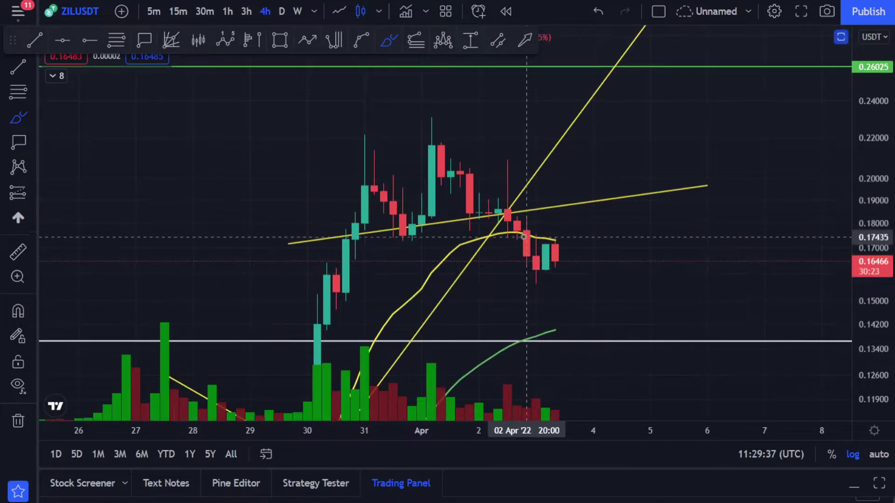
{"action": "left_click_drag", "start_coordinate": [459, 250], "coordinate": [518, 236]}
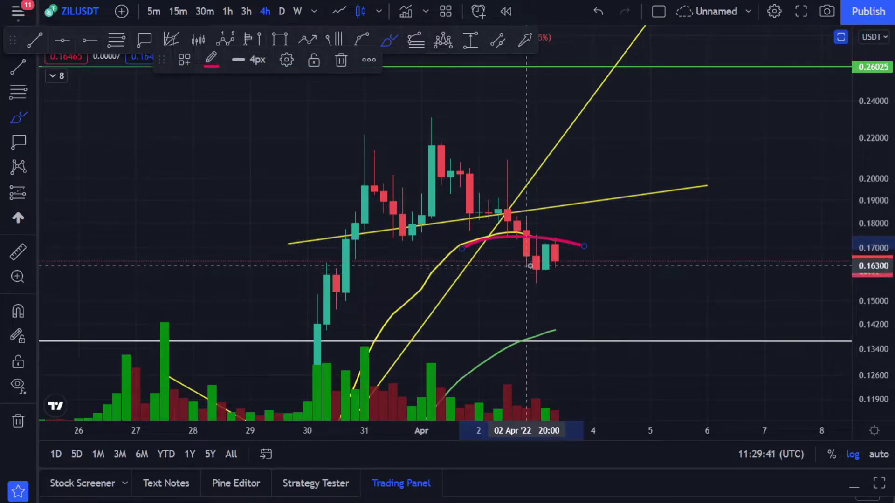
{"action": "mouse_move", "coordinate": [561, 226]}
{"action": "left_mouse_down"}
{"action": "mouse_move", "coordinate": [517, 277]}
{"action": "mouse_move", "coordinate": [564, 227]}
{"action": "left_mouse_up"}
{"action": "key", "text": "ctrl+z"}
{"action": "key", "text": "ctrl+z"}
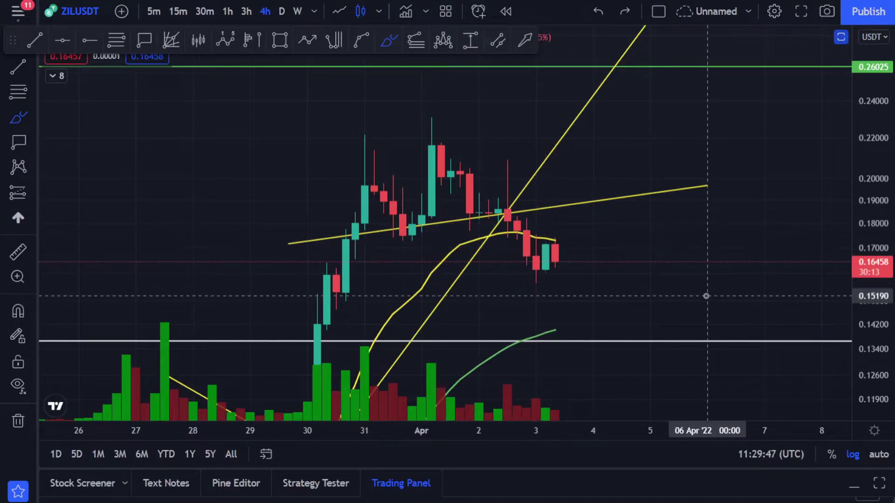
{"action": "left_click", "coordinate": [254, 15]}
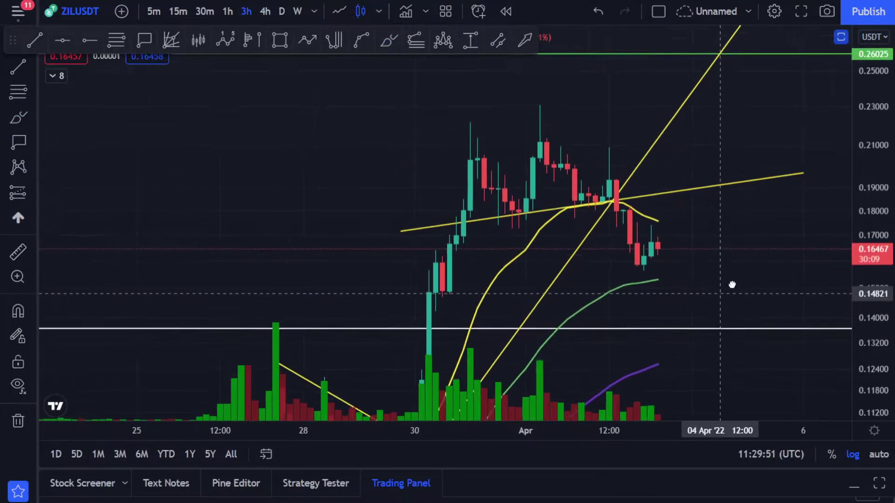
Draw a descending trend line from the 31 Mar wick high at about 0.2219 to the ascending support line around 4 Apr
{"action": "left_click_drag", "start_coordinate": [697, 242], "coordinate": [653, 275]}
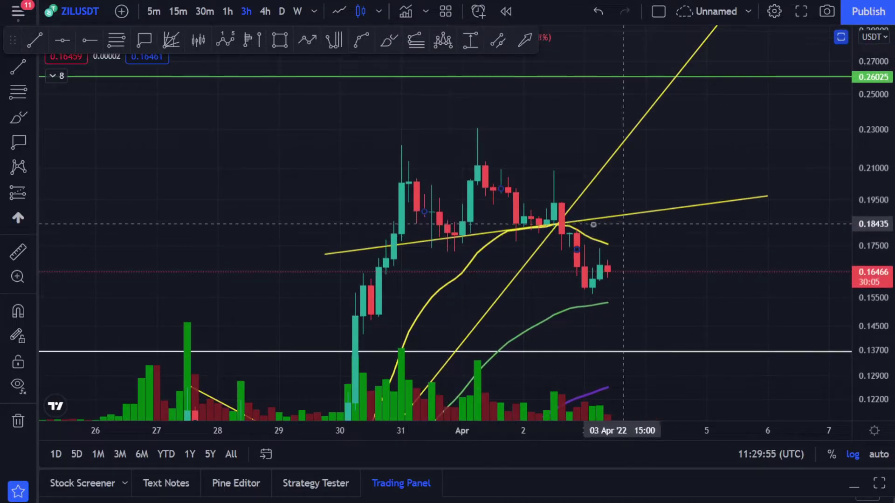
{"action": "left_click", "coordinate": [18, 66]}
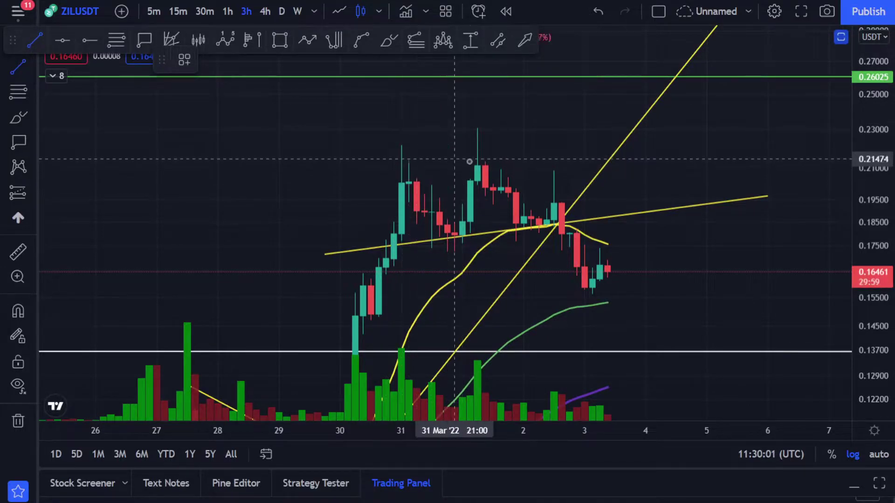
{"action": "left_click", "coordinate": [402, 145]}
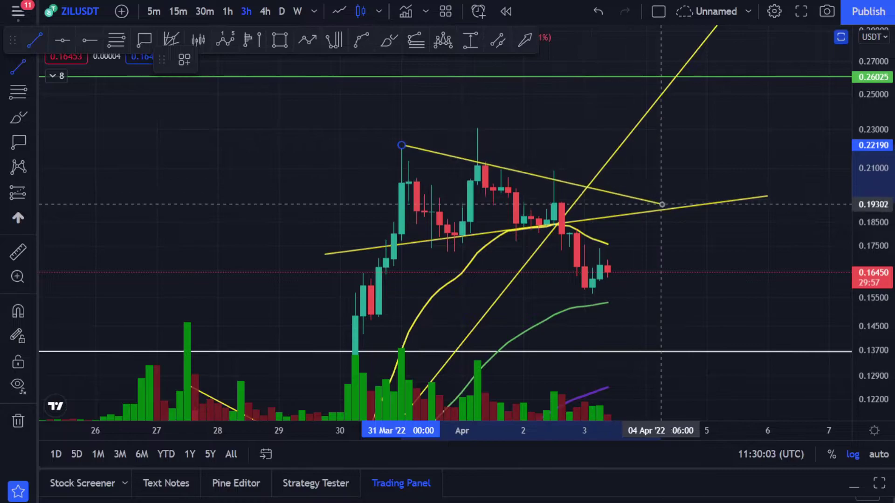
{"action": "left_click", "coordinate": [676, 207]}
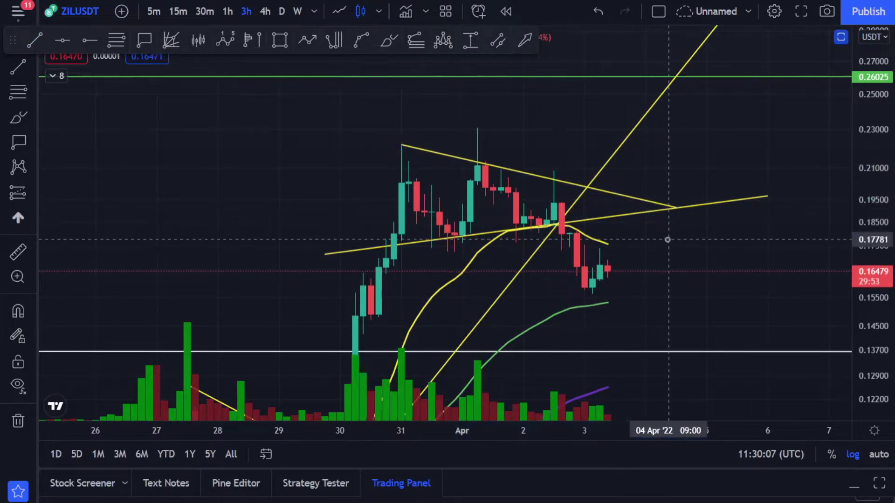
Trace the three successive price peaks between 31 Mar and 2 Apr with a brush stroke above the support line
{"action": "left_click_drag", "start_coordinate": [667, 239], "coordinate": [621, 246]}
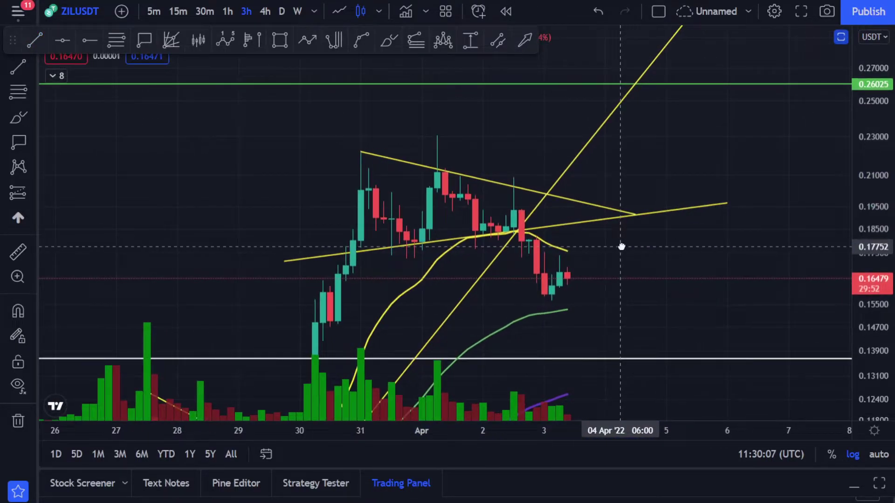
{"action": "left_click", "coordinate": [25, 118]}
{"action": "mouse_move", "coordinate": [346, 251]}
{"action": "left_mouse_down"}
{"action": "mouse_move", "coordinate": [360, 202]}
{"action": "mouse_move", "coordinate": [376, 198]}
{"action": "mouse_move", "coordinate": [415, 241]}
{"action": "mouse_move", "coordinate": [438, 166]}
{"action": "mouse_move", "coordinate": [486, 229]}
{"action": "mouse_move", "coordinate": [513, 206]}
{"action": "left_mouse_up"}
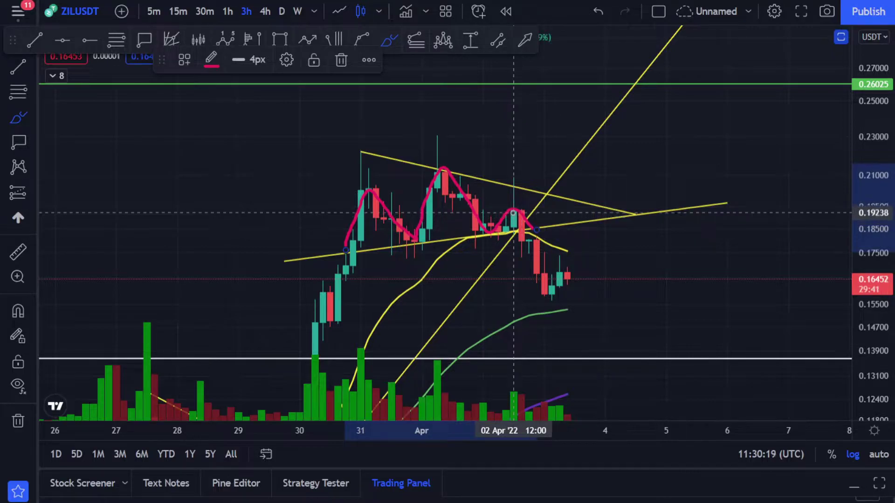
Draw a second descending trend line across the candle bodies from about 0.206 on 30 Mar to about 0.188 on 4 Apr
{"action": "left_click", "coordinate": [18, 67]}
{"action": "left_click", "coordinate": [349, 183]}
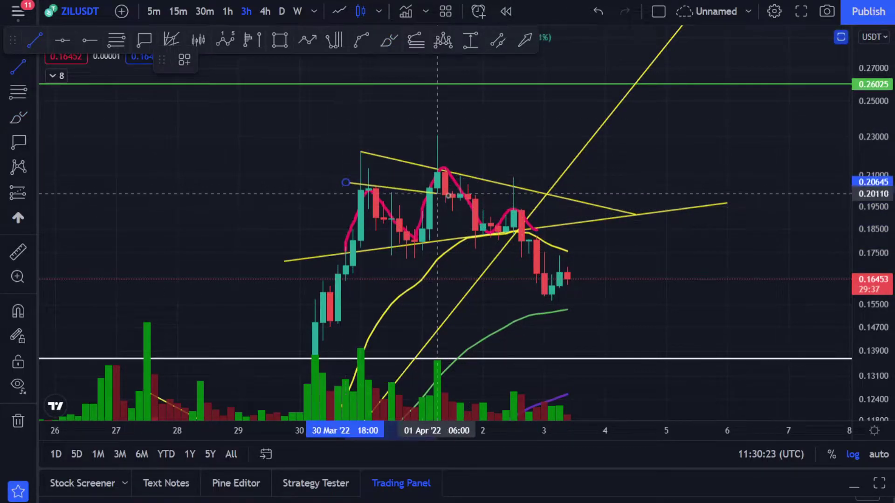
{"action": "left_click", "coordinate": [605, 221]}
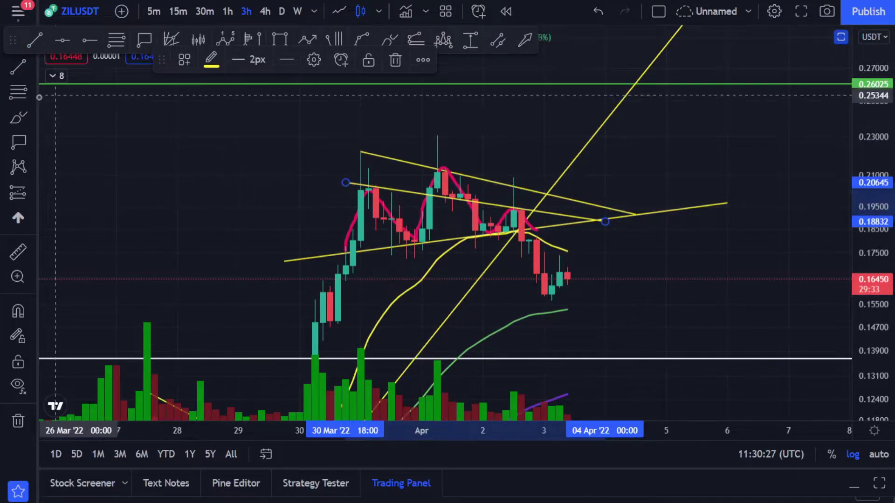
Mark the three price peaks with brush strokes around their tops, and undo the marks
{"action": "left_click", "coordinate": [18, 117]}
{"action": "mouse_move", "coordinate": [375, 174]}
{"action": "left_mouse_down"}
{"action": "mouse_move", "coordinate": [353, 194]}
{"action": "mouse_move", "coordinate": [383, 193]}
{"action": "left_mouse_up"}
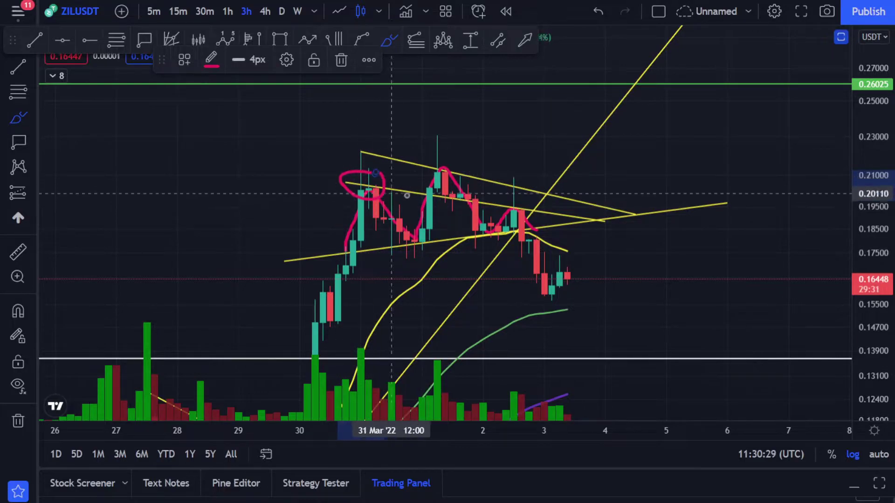
{"action": "left_click_drag", "start_coordinate": [511, 201], "coordinate": [514, 220]}
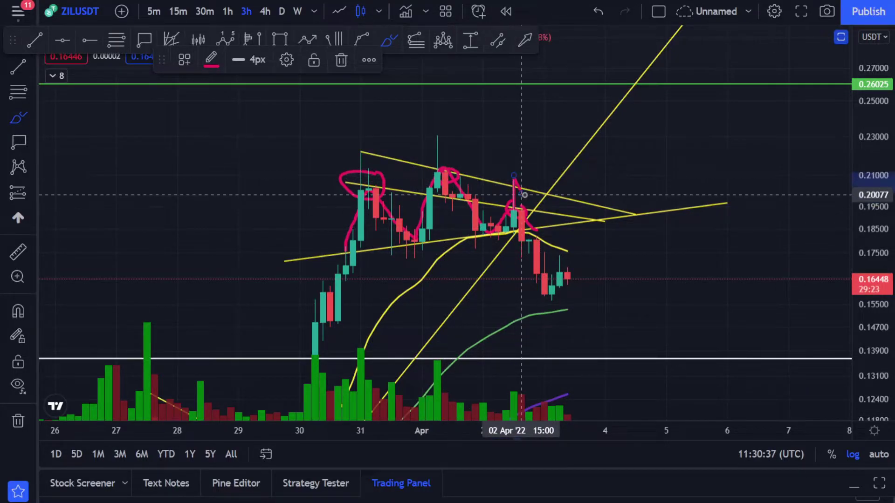
{"action": "key", "text": "ctrl+z"}
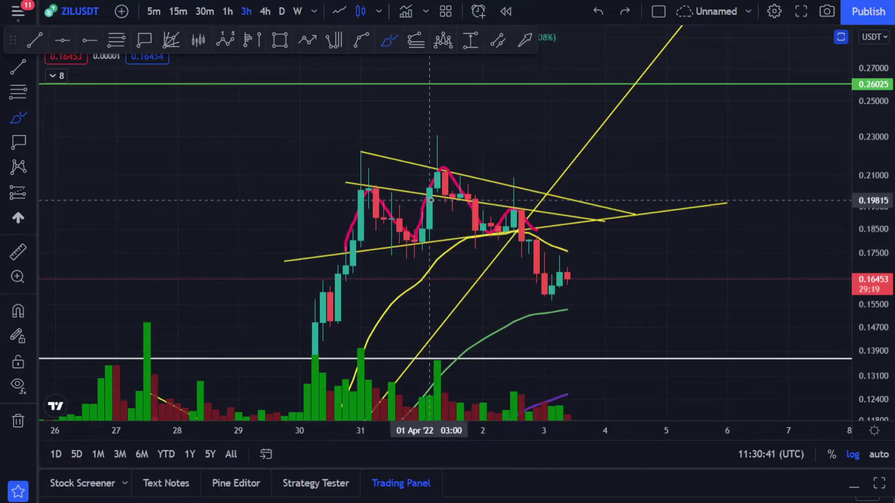
Draw a vertical line from the middle peak to the support line and move it to the 2 Apr breakdown, spanning about 0.184 to 0.156
{"action": "left_click", "coordinate": [16, 69]}
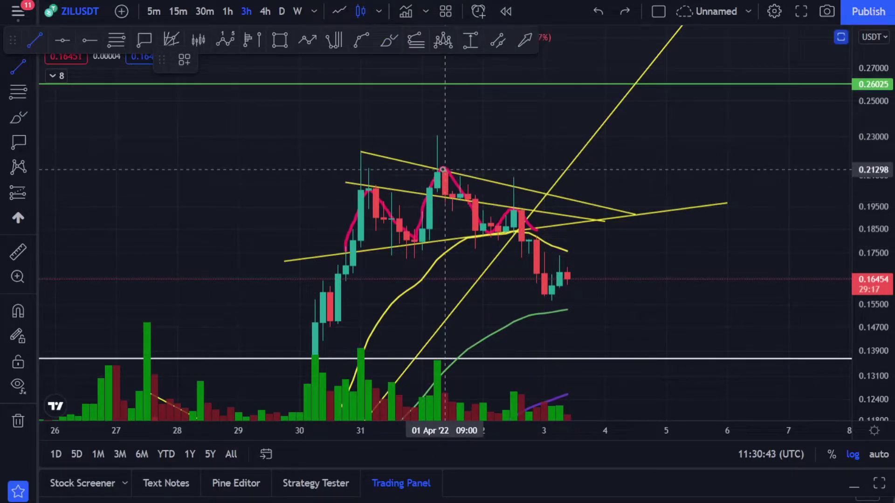
{"action": "left_click", "coordinate": [445, 170]}
{"action": "left_click", "coordinate": [445, 240]}
{"action": "left_click_drag", "start_coordinate": [444, 206], "coordinate": [521, 272]}
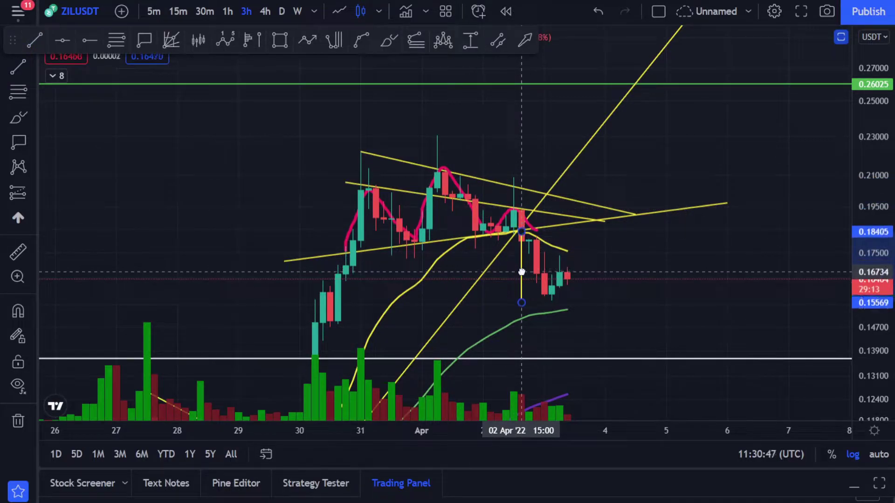
{"action": "left_click", "coordinate": [551, 294]}
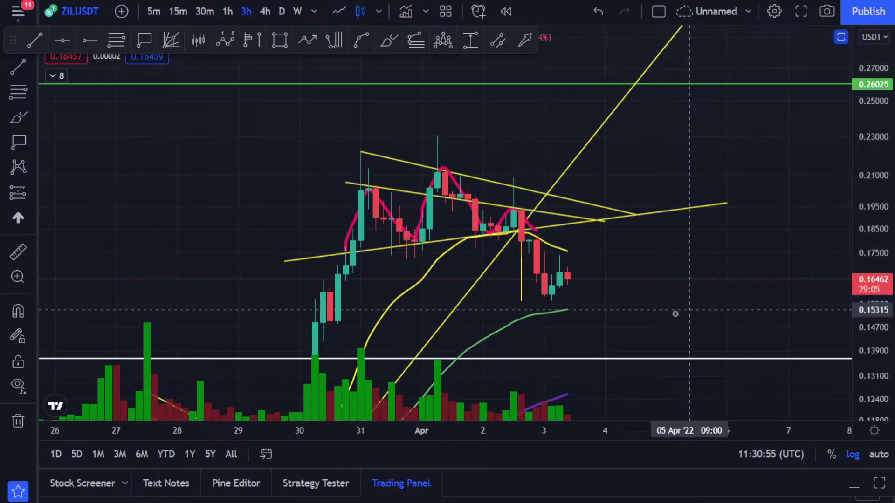
Draw a Fibonacci retracement from about 0.230 on 31 Mar to about 0.176 on 5 Apr
{"action": "left_click_drag", "start_coordinate": [869, 374], "coordinate": [870, 350]}
{"action": "scroll", "coordinate": [745, 319], "scroll_direction": "up", "scroll_amount": 2}
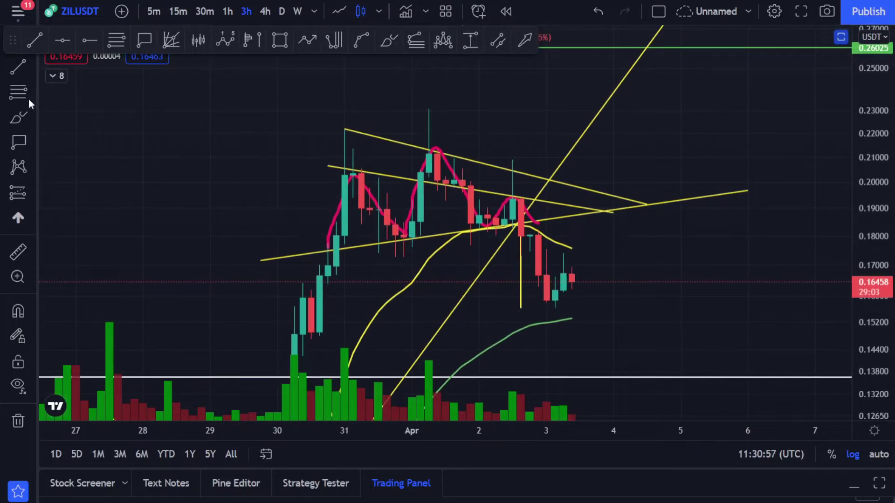
{"action": "left_click", "coordinate": [18, 92]}
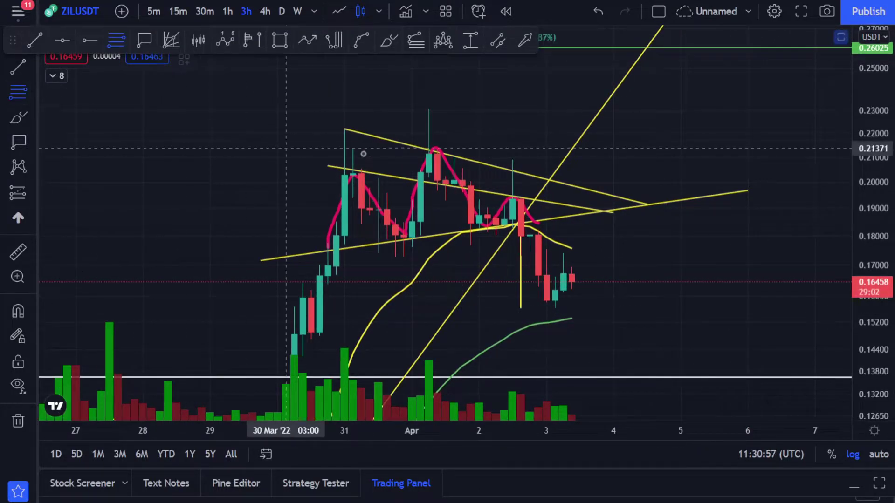
{"action": "left_click", "coordinate": [354, 111]}
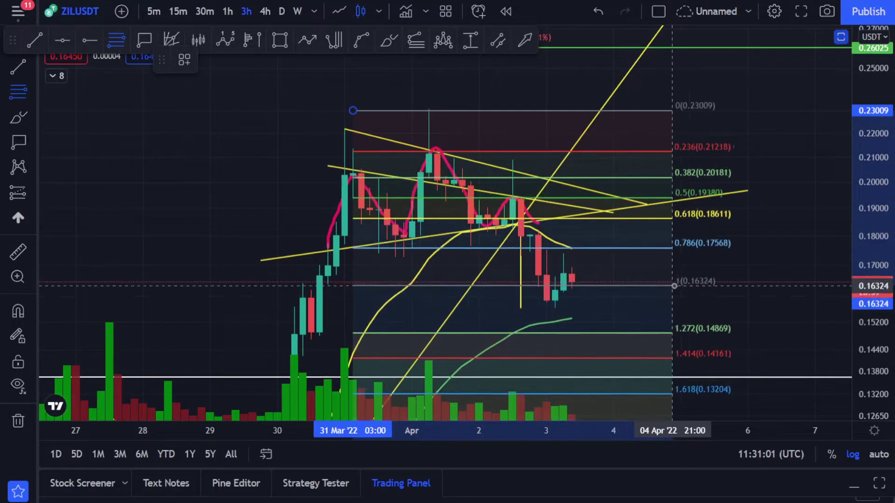
{"action": "left_click", "coordinate": [723, 246]}
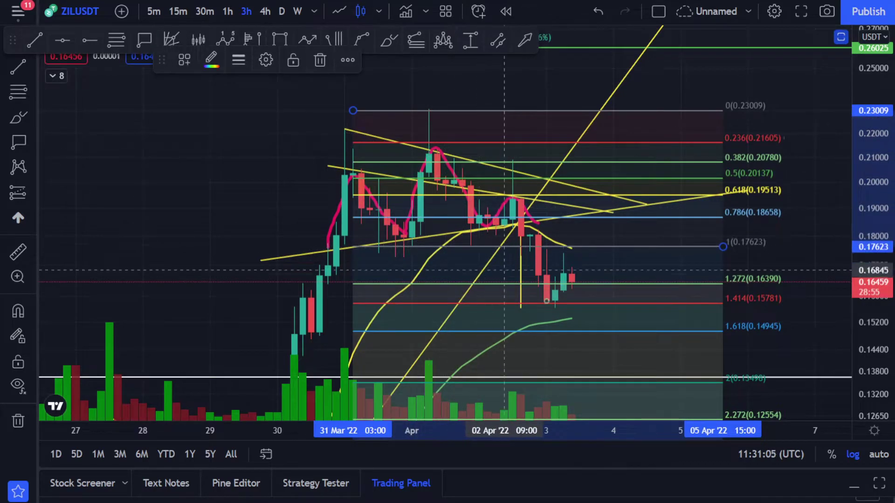
{"action": "mouse_move", "coordinate": [667, 314]}
{"action": "left_mouse_down"}
{"action": "mouse_move", "coordinate": [653, 312]}
{"action": "mouse_move", "coordinate": [609, 368]}
{"action": "left_mouse_up"}
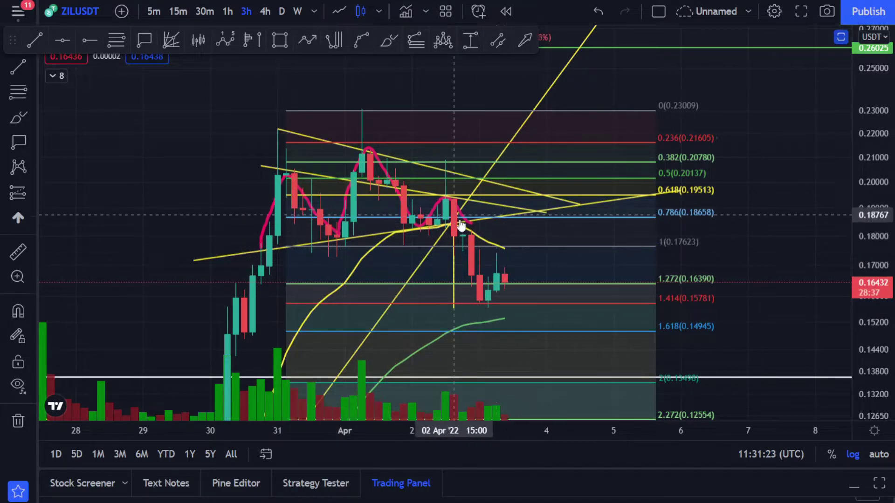
{"action": "right_click", "coordinate": [509, 261]}
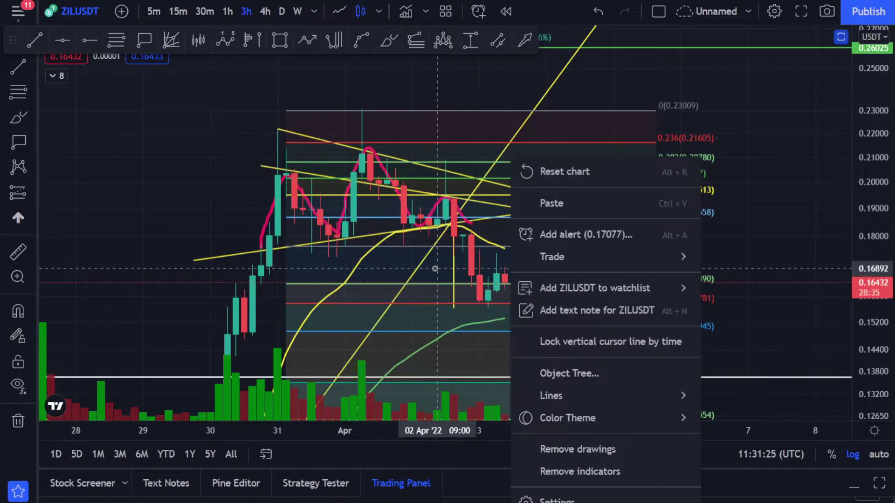
{"action": "left_click", "coordinate": [509, 274]}
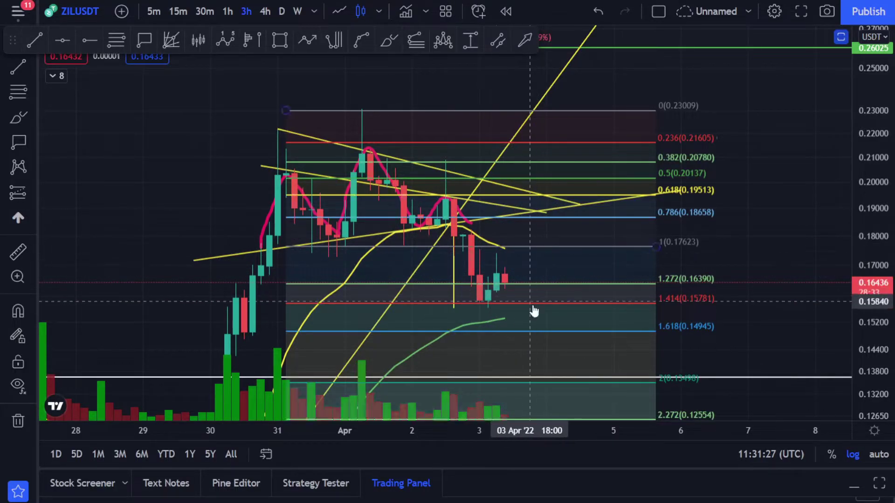
{"action": "left_click_drag", "start_coordinate": [564, 266], "coordinate": [617, 257]}
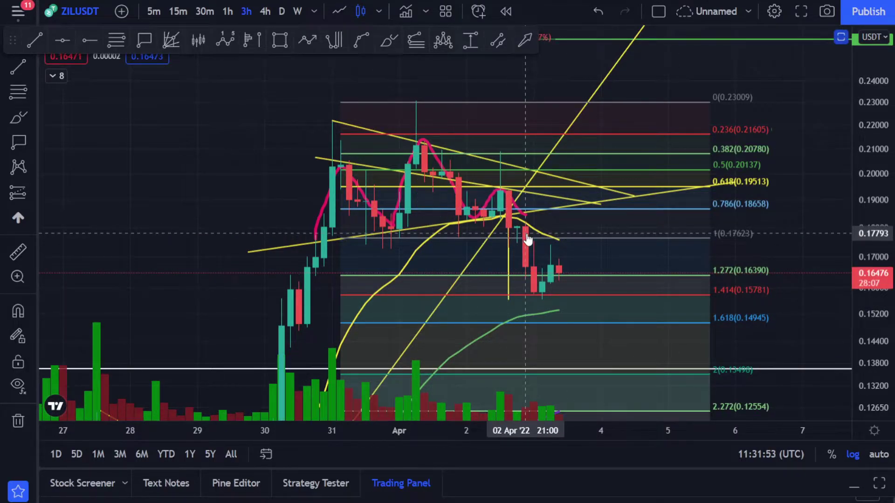
Undo the Fibonacci retracement and the chart scale changes made with it
{"action": "key", "text": "ctrl+z"}
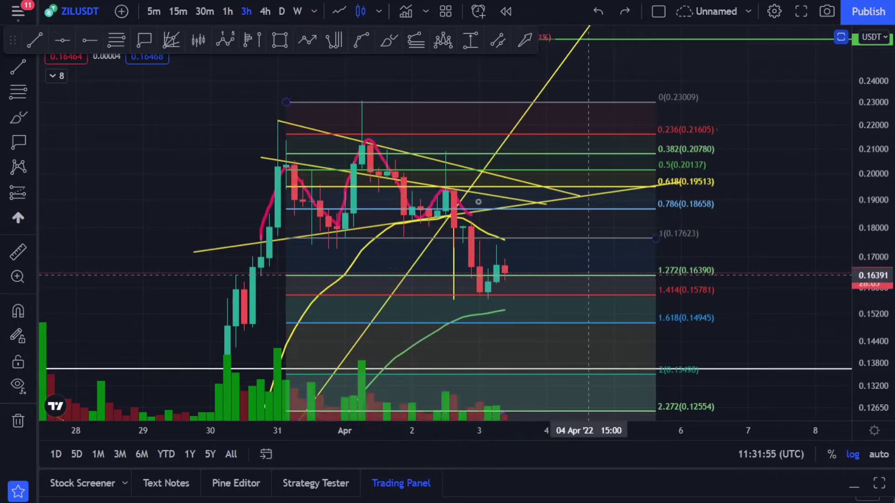
{"action": "key", "text": "ctrl+z"}
{"action": "key", "text": "ctrl+z"}
{"action": "key", "text": "ctrl+z"}
{"action": "key", "text": "ctrl+z"}
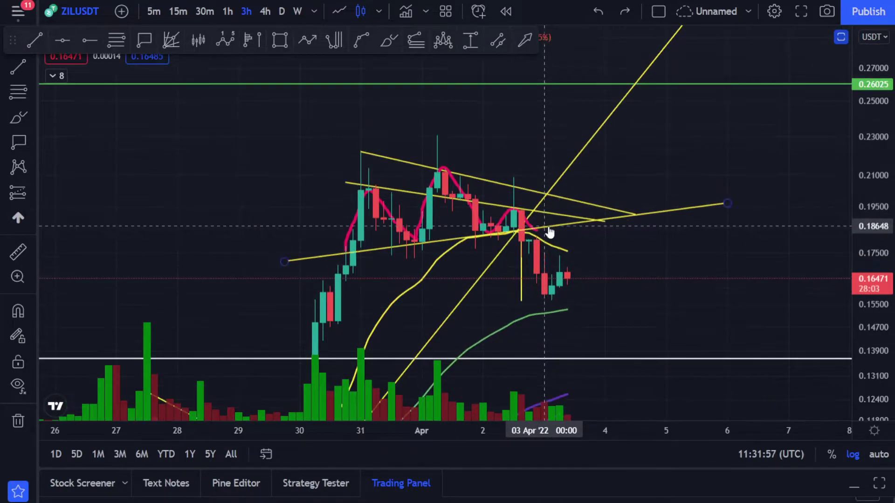
Undo the vertical projection line, the brush marks over the peaks and the two descending trend lines
{"action": "left_click_drag", "start_coordinate": [875, 343], "coordinate": [875, 314]}
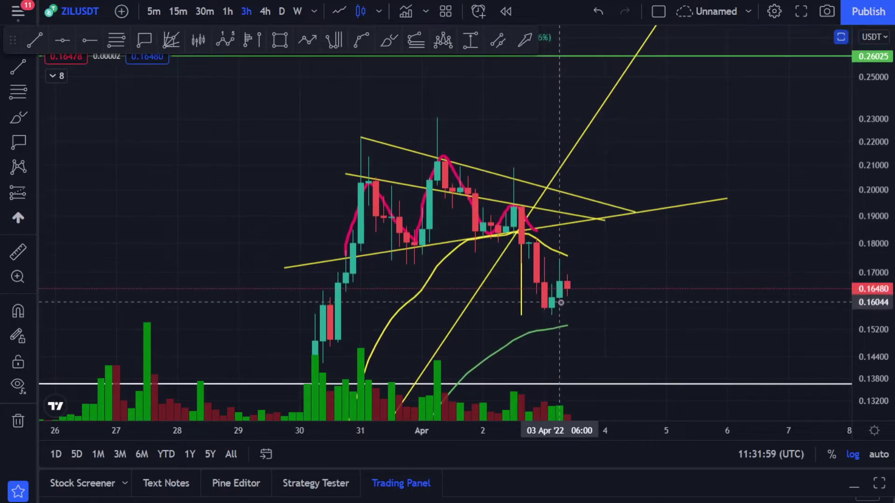
{"action": "key", "text": "ctrl+z"}
{"action": "key", "text": "ctrl+z"}
{"action": "key", "text": "ctrl+z"}
{"action": "key", "text": "ctrl+z"}
{"action": "key", "text": "ctrl+z"}
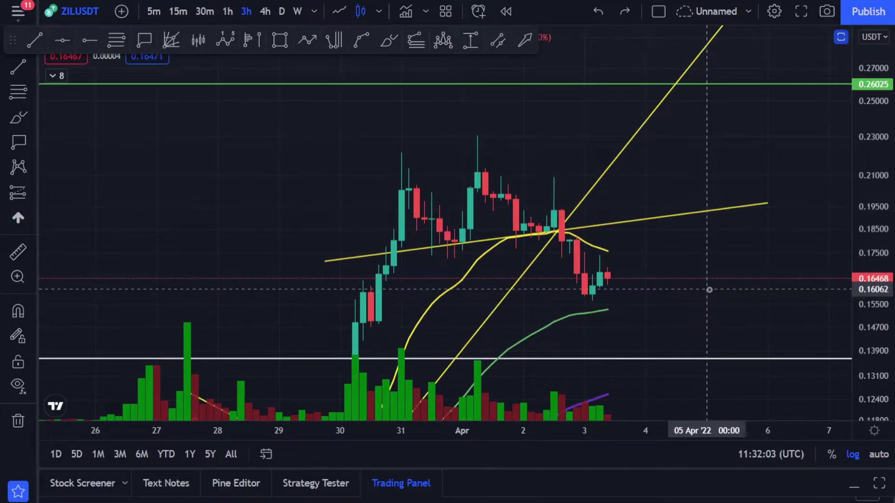
{"action": "key", "text": "ctrl+z"}
Remove the rising support line beneath the three peaks and hide all indicators on the chart
{"action": "left_click_drag", "start_coordinate": [720, 290], "coordinate": [645, 270]}
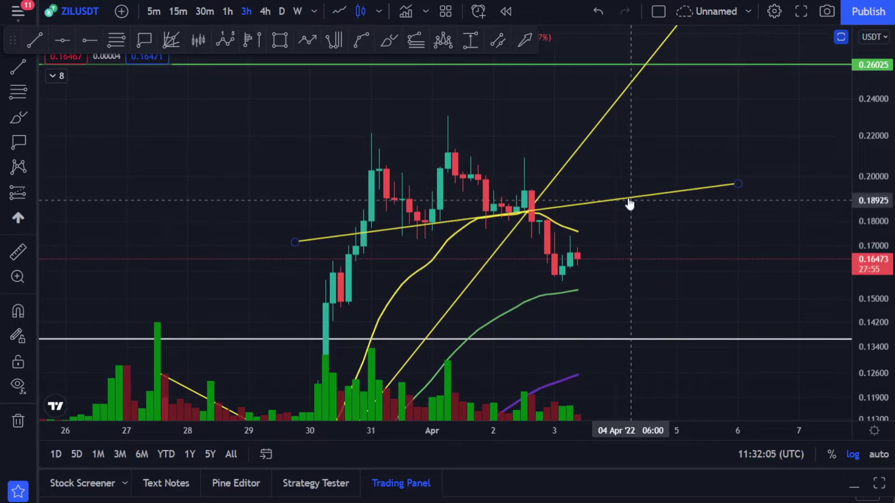
{"action": "right_click", "coordinate": [628, 205]}
{"action": "left_click", "coordinate": [689, 417]}
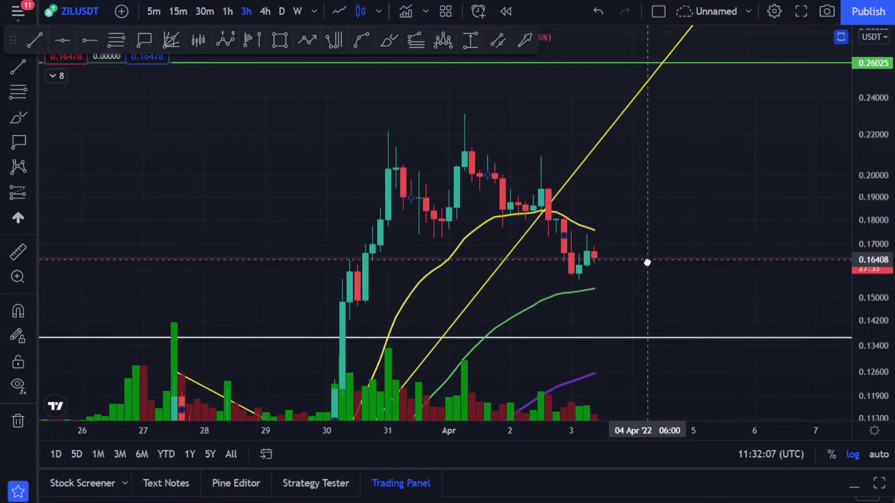
{"action": "left_click", "coordinate": [17, 386]}
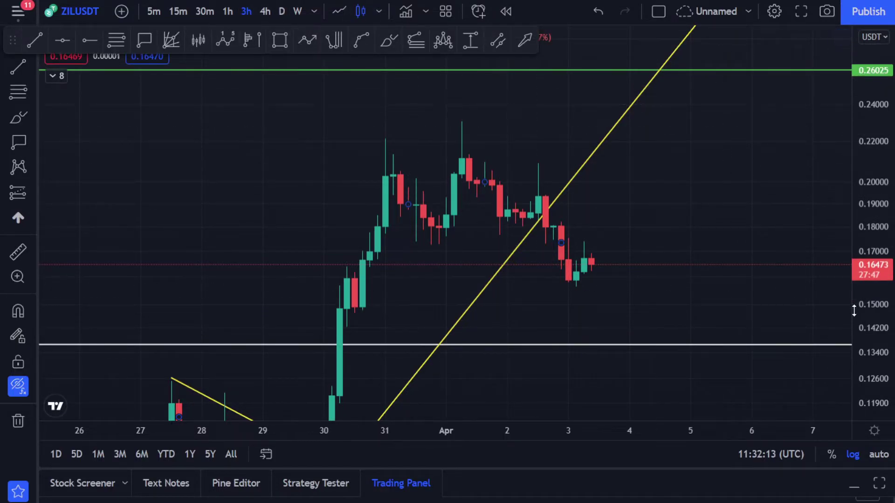
Draw a descending support line under the lows from about 0.192 on 30 Mar to about 0.137 on 6 Apr
{"action": "left_click_drag", "start_coordinate": [855, 309], "coordinate": [855, 251]}
{"action": "left_click_drag", "start_coordinate": [678, 282], "coordinate": [751, 276]}
{"action": "scroll", "coordinate": [750, 276], "scroll_direction": "up", "scroll_amount": 1}
{"action": "left_click_drag", "start_coordinate": [861, 196], "coordinate": [862, 239]}
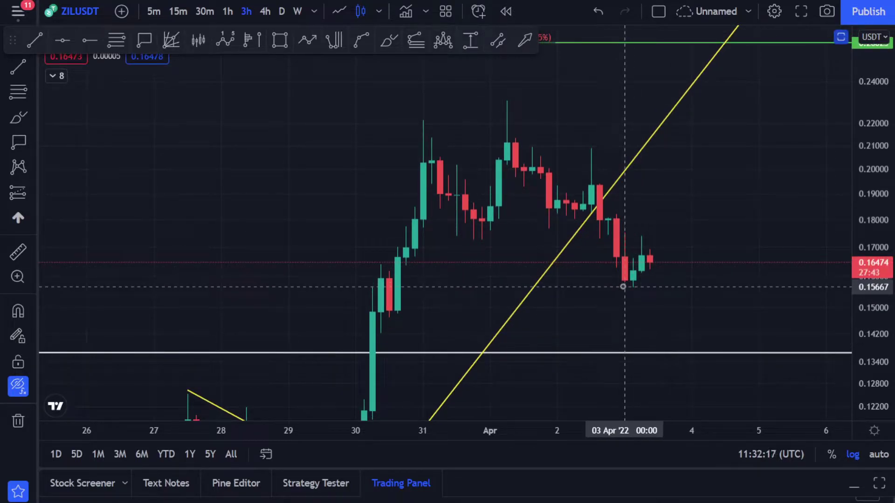
{"action": "left_click", "coordinate": [398, 201]}
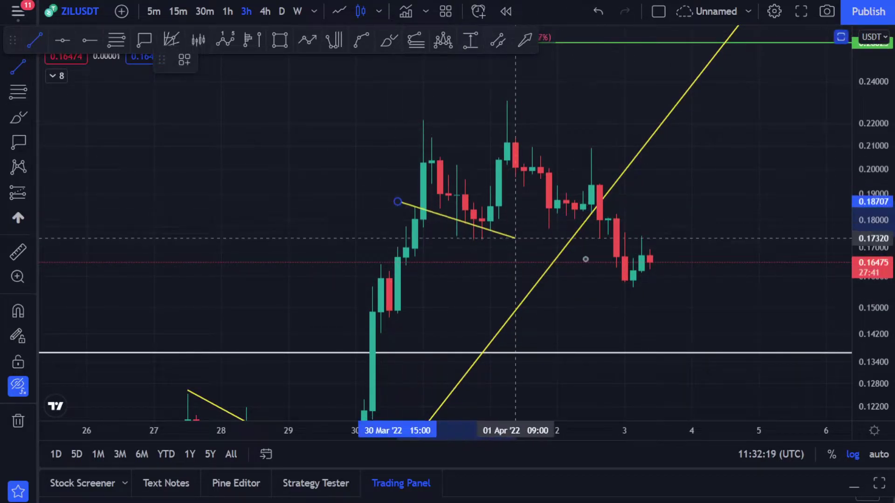
{"action": "left_click", "coordinate": [842, 359]}
{"action": "left_click", "coordinate": [825, 350]}
{"action": "left_click_drag", "start_coordinate": [397, 201], "coordinate": [381, 188]}
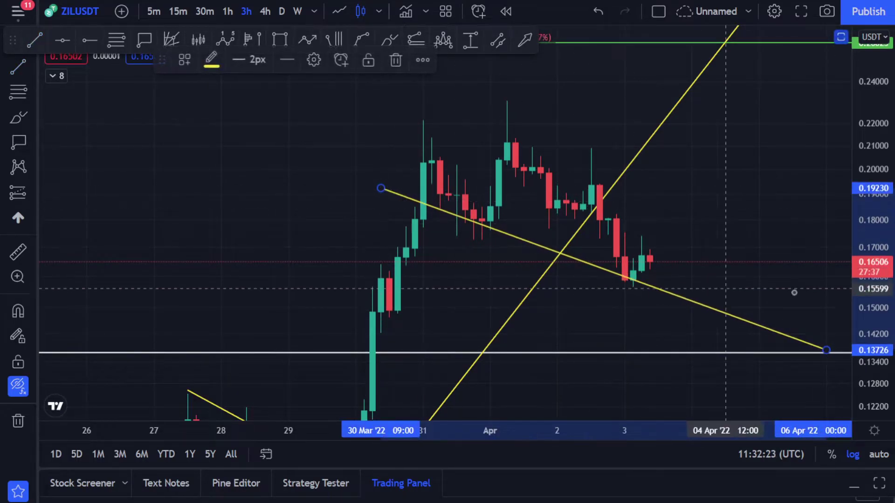
Draw a descending resistance line from about 0.217 on 1 Apr to about 0.142 on 6 Apr
{"action": "left_click_drag", "start_coordinate": [888, 149], "coordinate": [883, 206]}
{"action": "left_click_drag", "start_coordinate": [783, 272], "coordinate": [735, 272]}
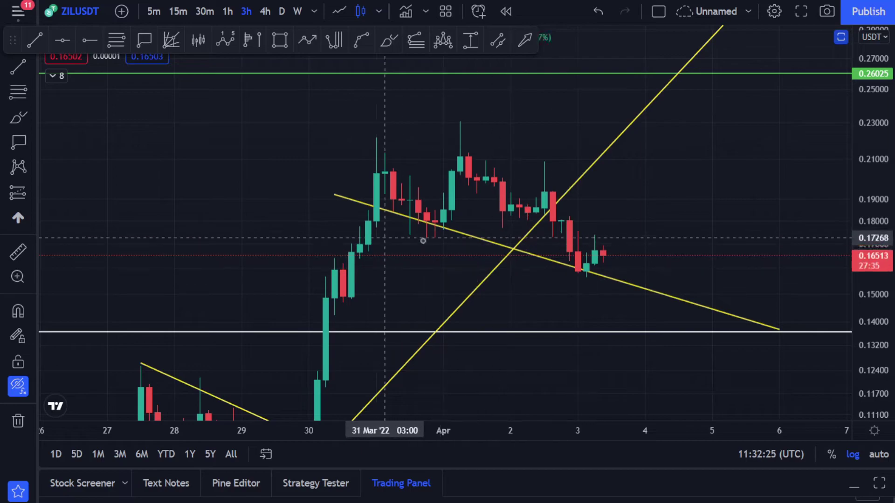
{"action": "left_click_drag", "start_coordinate": [868, 324], "coordinate": [868, 278]}
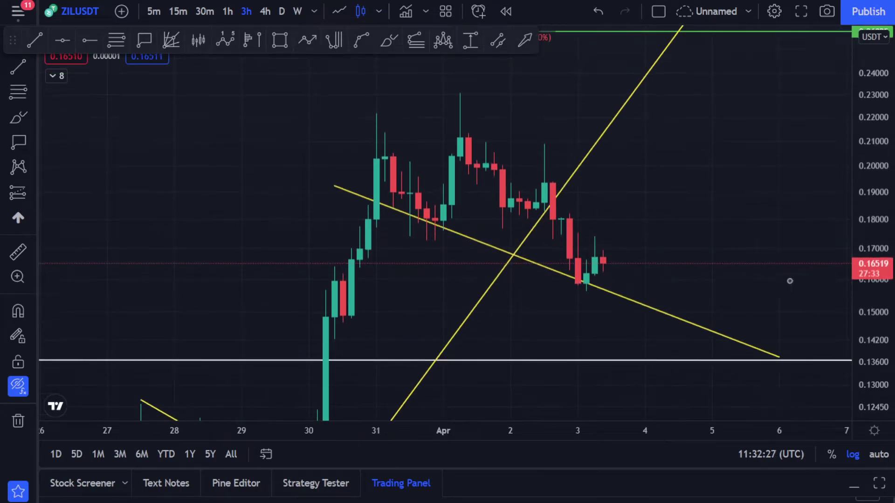
{"action": "left_click_drag", "start_coordinate": [736, 271], "coordinate": [740, 283]}
{"action": "scroll", "coordinate": [734, 283], "scroll_direction": "up", "scroll_amount": 1}
{"action": "left_click", "coordinate": [17, 69]}
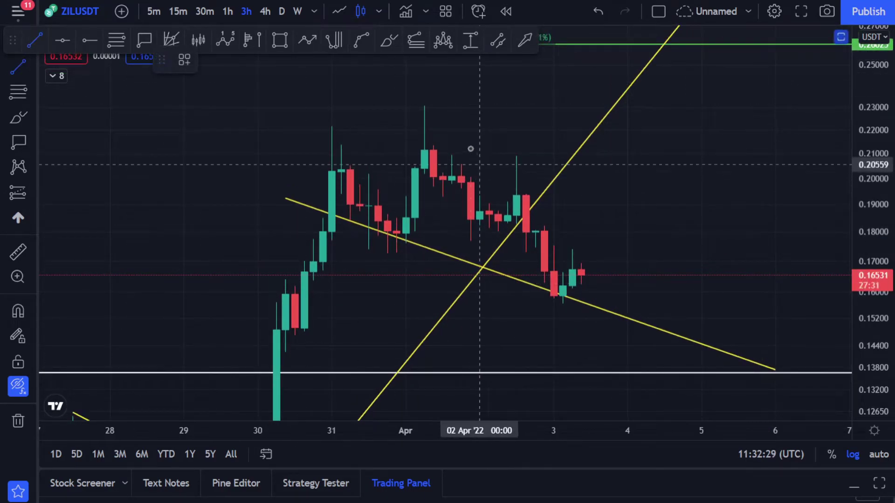
{"action": "left_click", "coordinate": [428, 136]}
{"action": "left_click", "coordinate": [805, 351]}
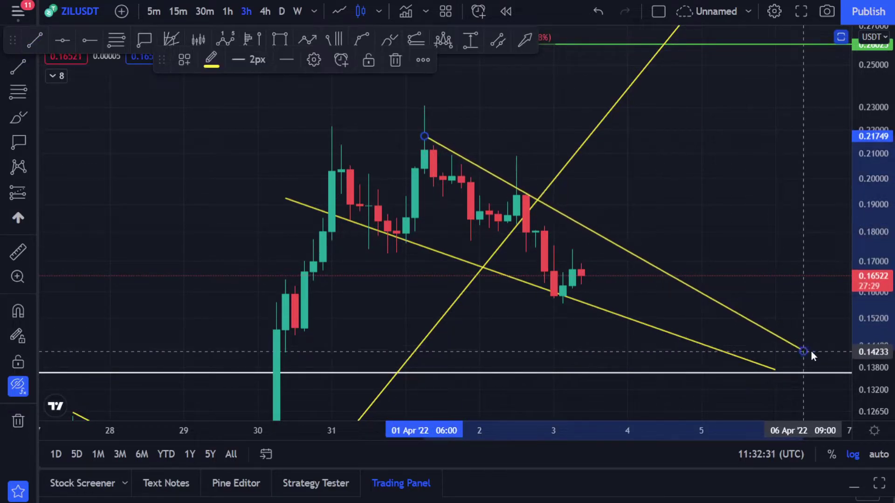
Lower the far end of the descending support line to just below the white horizontal level
{"action": "left_click_drag", "start_coordinate": [865, 182], "coordinate": [860, 235]}
{"action": "left_click_drag", "start_coordinate": [789, 222], "coordinate": [781, 225]}
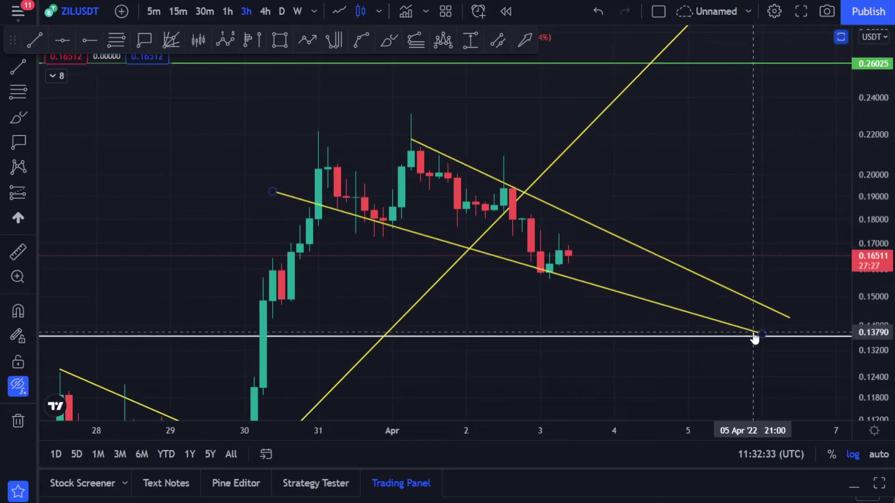
{"action": "left_click_drag", "start_coordinate": [762, 336], "coordinate": [763, 345]}
Examine the wedges and the white 0.13764 level on the 4h, daily and weekly timeframes
{"action": "scroll", "coordinate": [790, 332], "scroll_direction": "down", "scroll_amount": 5}
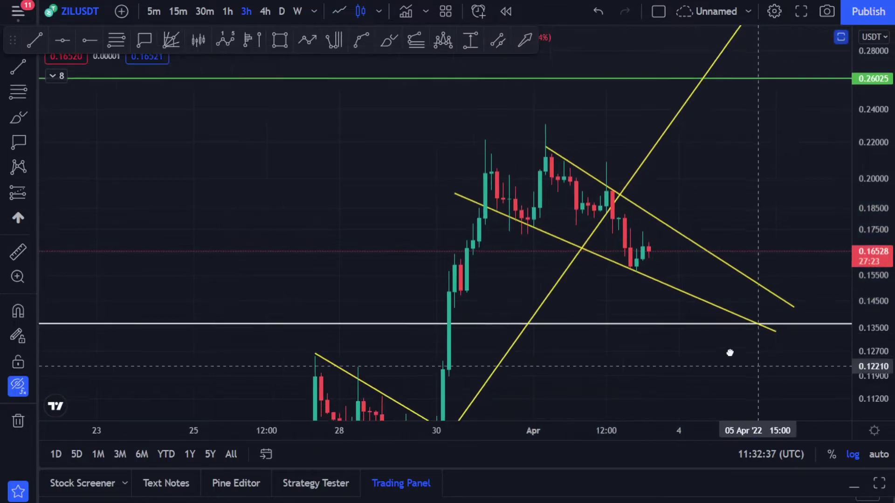
{"action": "scroll", "coordinate": [810, 334], "scroll_direction": "down", "scroll_amount": 5}
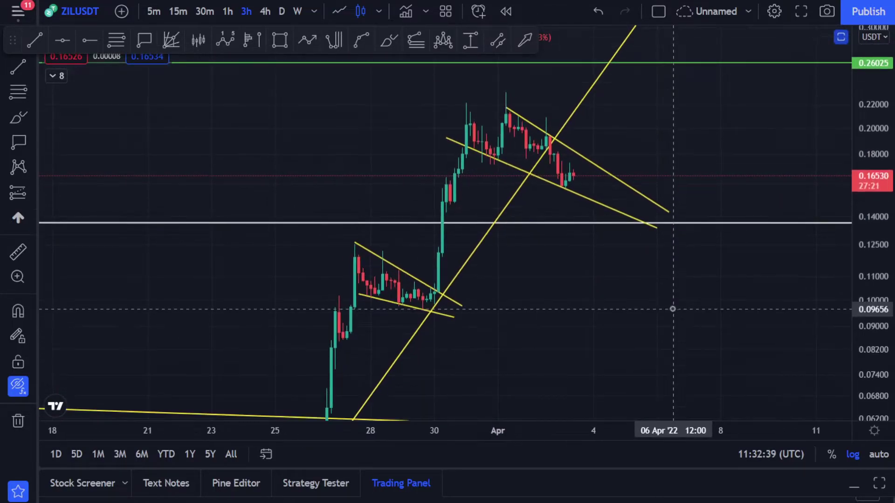
{"action": "left_click", "coordinate": [265, 11]}
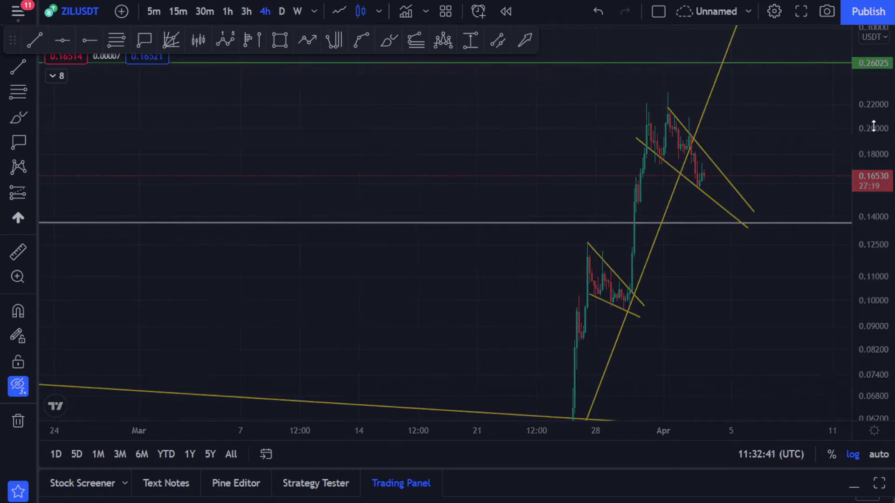
{"action": "left_click", "coordinate": [282, 11]}
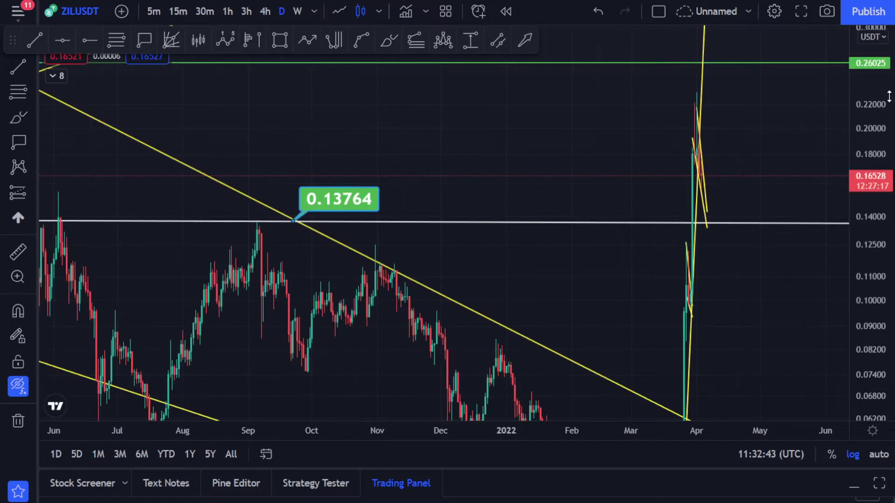
{"action": "scroll", "coordinate": [788, 291], "scroll_direction": "down", "scroll_amount": 3}
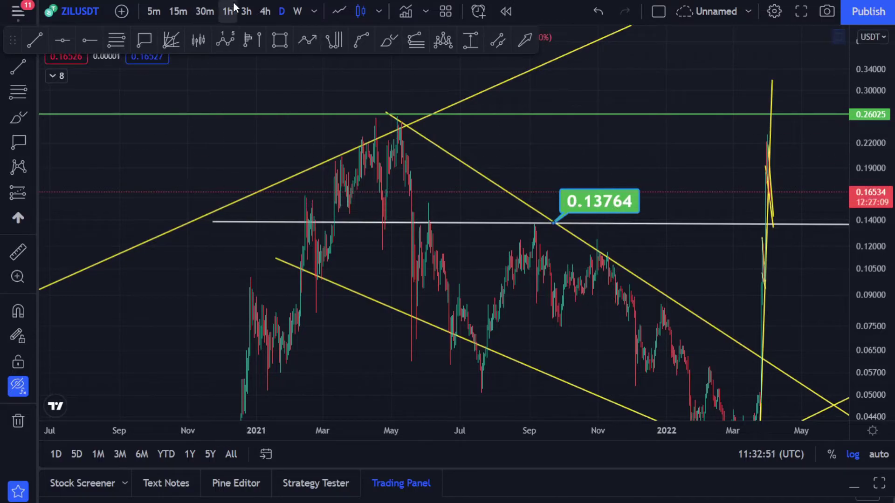
{"action": "left_click", "coordinate": [294, 14]}
{"action": "scroll", "coordinate": [498, 230], "scroll_direction": "up", "scroll_amount": 5}
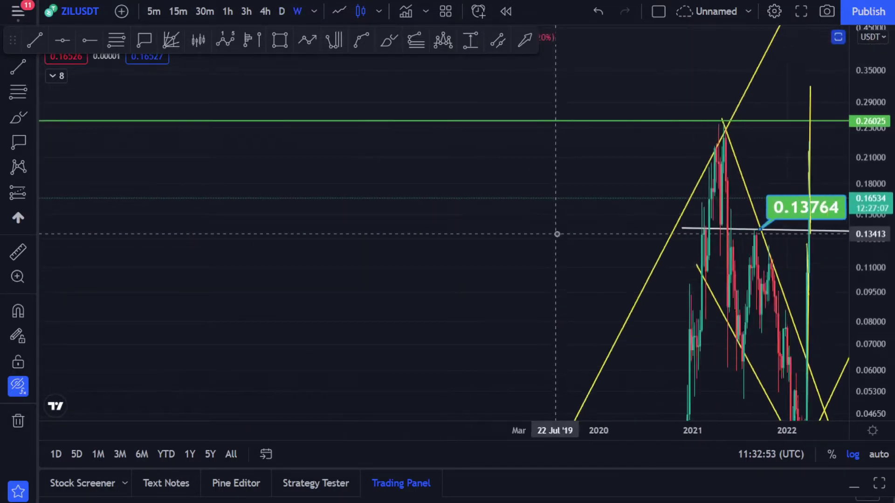
{"action": "scroll", "coordinate": [669, 259], "scroll_direction": "up", "scroll_amount": 4}
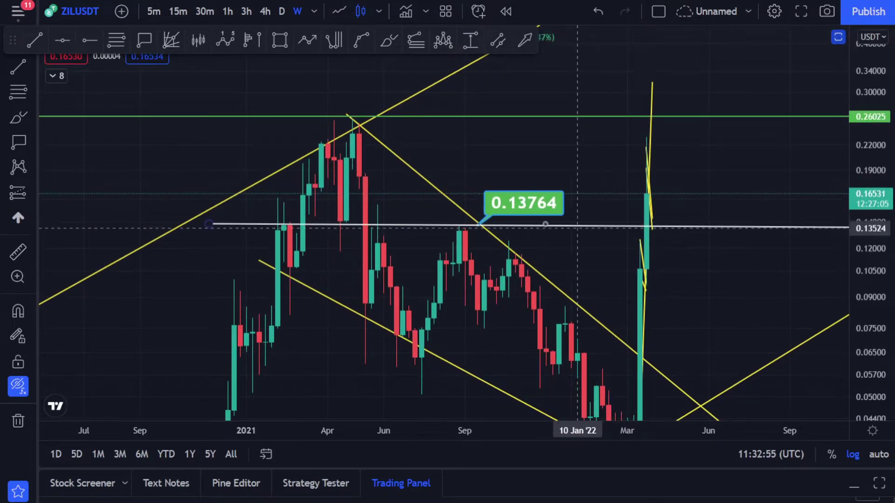
{"action": "left_click_drag", "start_coordinate": [857, 145], "coordinate": [857, 224]}
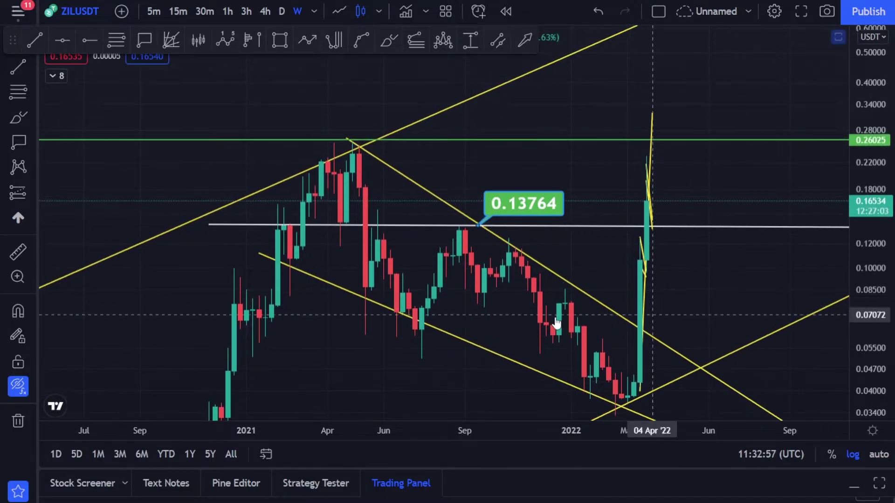
Trace the 2021 rally, drop and retest of the white level with brush strokes on the weekly chart, and undo the marks
{"action": "left_click_drag", "start_coordinate": [288, 224], "coordinate": [362, 218]}
{"action": "mouse_move", "coordinate": [278, 225]}
{"action": "left_mouse_down"}
{"action": "mouse_move", "coordinate": [431, 227]}
{"action": "mouse_move", "coordinate": [360, 226]}
{"action": "mouse_move", "coordinate": [372, 310]}
{"action": "left_mouse_up"}
{"action": "key", "text": "ctrl+z"}
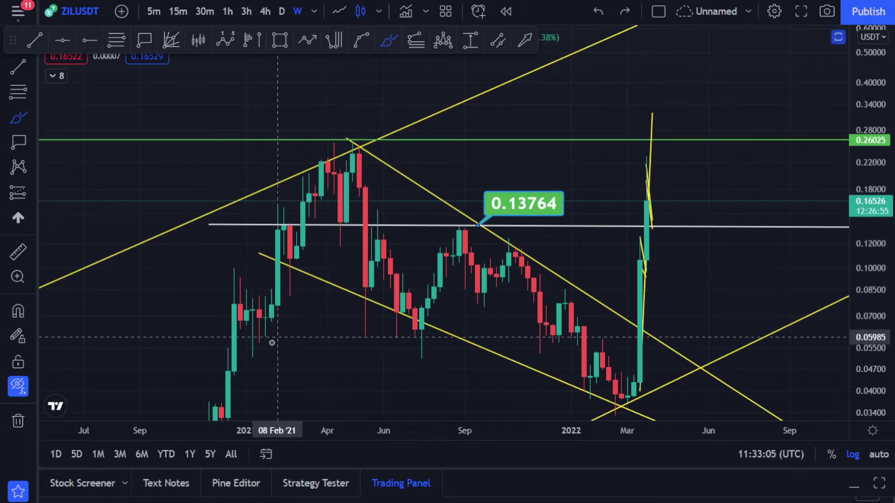
{"action": "left_click_drag", "start_coordinate": [252, 353], "coordinate": [349, 143]}
{"action": "mouse_move", "coordinate": [358, 173]}
{"action": "left_mouse_down"}
{"action": "mouse_move", "coordinate": [412, 348]}
{"action": "mouse_move", "coordinate": [466, 216]}
{"action": "mouse_move", "coordinate": [439, 231]}
{"action": "mouse_move", "coordinate": [734, 225]}
{"action": "left_mouse_up"}
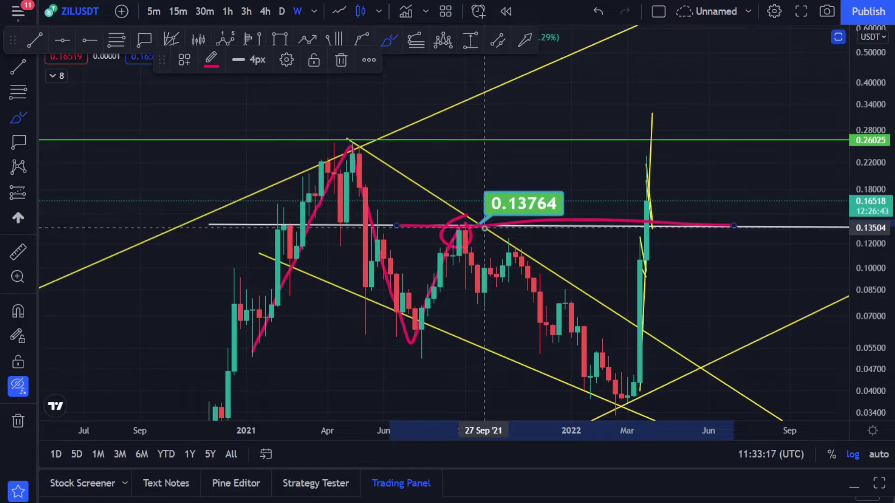
{"action": "key", "text": "ctrl+z"}
{"action": "key", "text": "ctrl+z"}
{"action": "key", "text": "ctrl+z"}
{"action": "key", "text": "ctrl+z"}
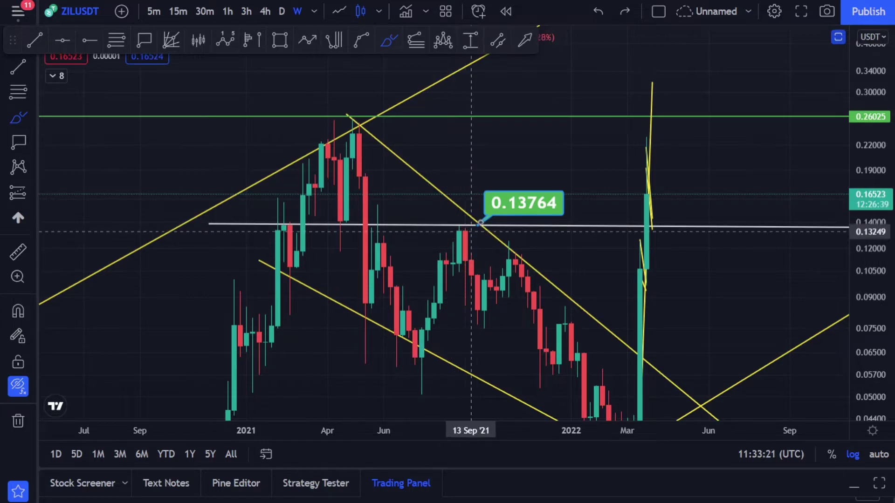
Return the chart to the 3h timeframe and inspect the latest descending wedge
{"action": "left_click", "coordinate": [247, 10]}
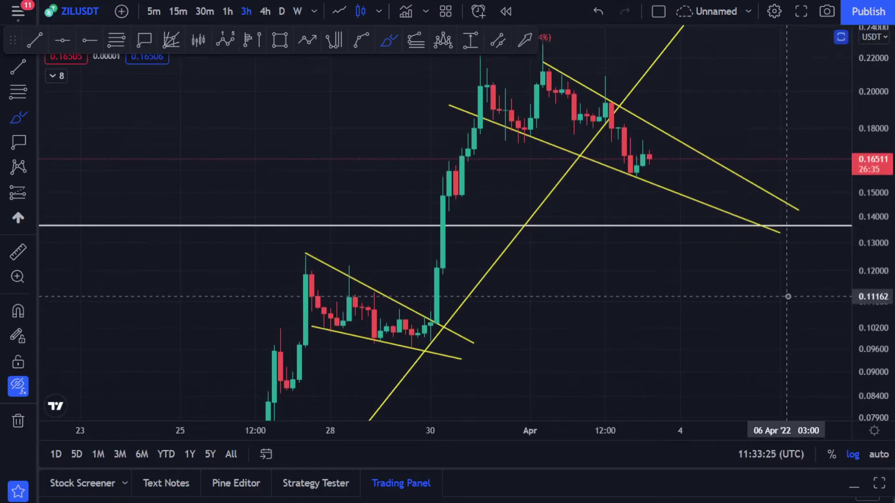
{"action": "key", "text": "Escape"}
{"action": "left_click_drag", "start_coordinate": [744, 308], "coordinate": [697, 325]}
{"action": "left_click_drag", "start_coordinate": [763, 350], "coordinate": [769, 390]}
{"action": "mouse_move", "coordinate": [707, 354]}
{"action": "left_mouse_down"}
{"action": "mouse_move", "coordinate": [704, 370]}
{"action": "mouse_move", "coordinate": [677, 359]}
{"action": "left_mouse_up"}
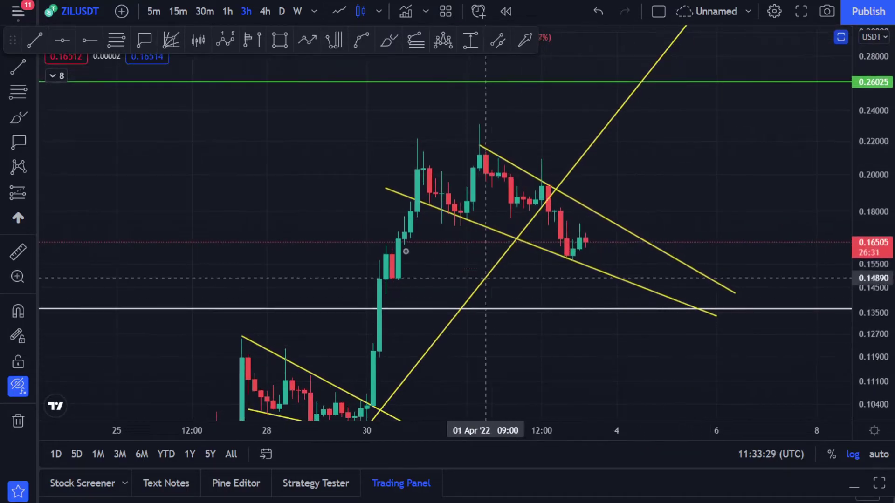
Sketch the price swings and possible path inside the wedge with brush strokes, and undo the marks
{"action": "left_click", "coordinate": [18, 118]}
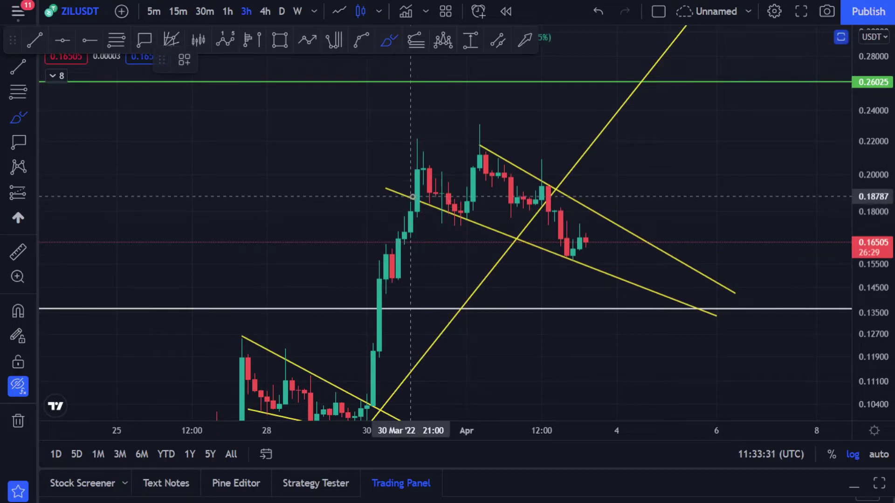
{"action": "mouse_move", "coordinate": [455, 205]}
{"action": "left_mouse_down"}
{"action": "mouse_move", "coordinate": [490, 144]}
{"action": "mouse_move", "coordinate": [562, 255]}
{"action": "left_mouse_up"}
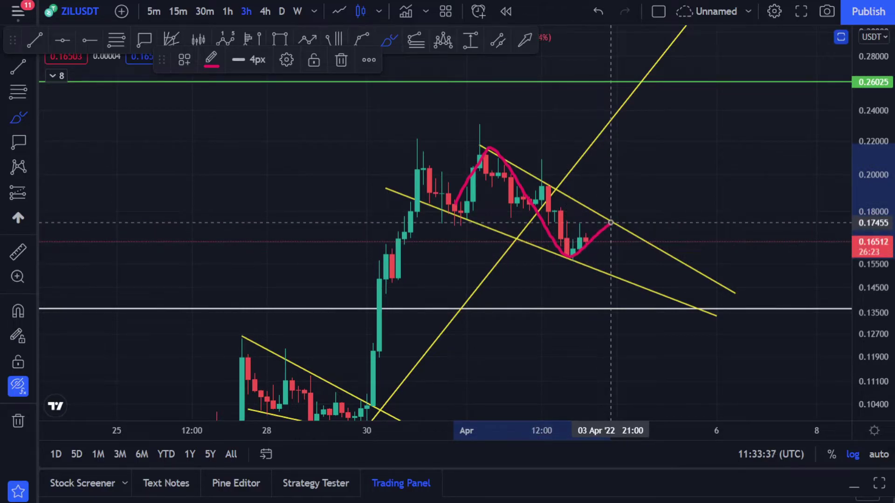
{"action": "mouse_move", "coordinate": [440, 214]}
{"action": "left_mouse_down"}
{"action": "mouse_move", "coordinate": [660, 219]}
{"action": "mouse_move", "coordinate": [635, 259]}
{"action": "mouse_move", "coordinate": [645, 289]}
{"action": "mouse_move", "coordinate": [680, 265]}
{"action": "mouse_move", "coordinate": [710, 304]}
{"action": "mouse_move", "coordinate": [760, 224]}
{"action": "left_mouse_up"}
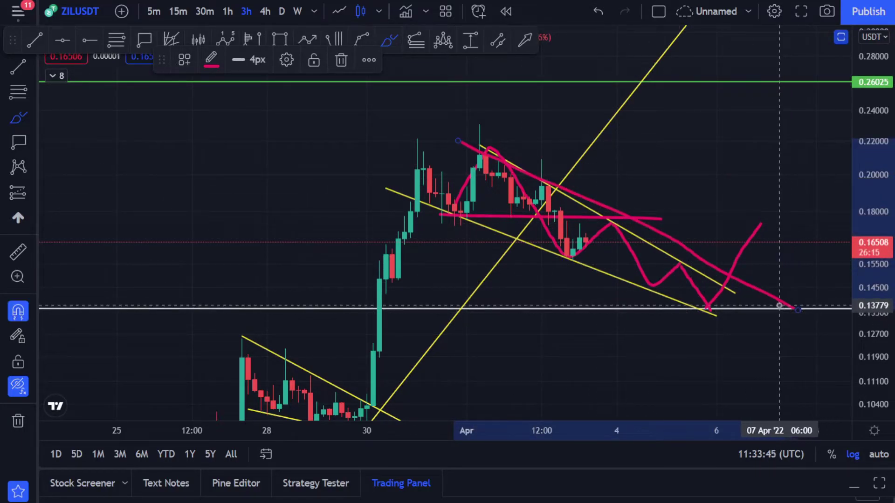
{"action": "key", "text": "ctrl+z"}
{"action": "key", "text": "ctrl+z"}
{"action": "key", "text": "ctrl+z"}
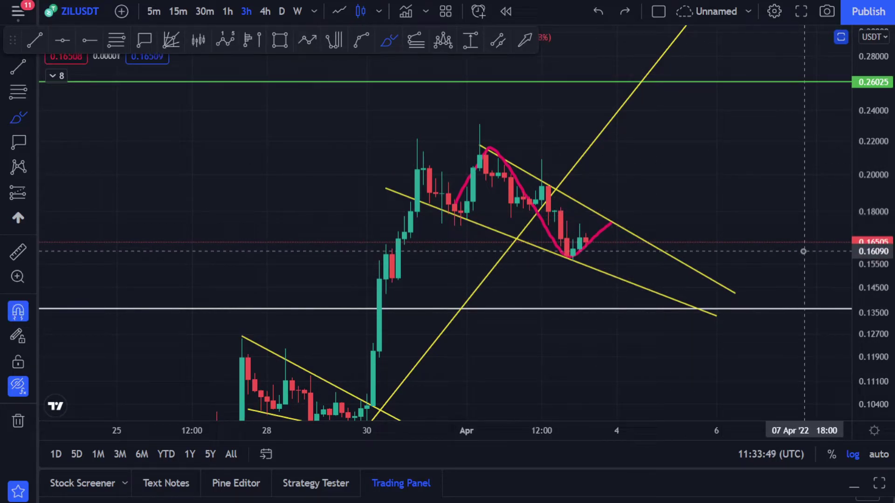
{"action": "key", "text": "ctrl+z"}
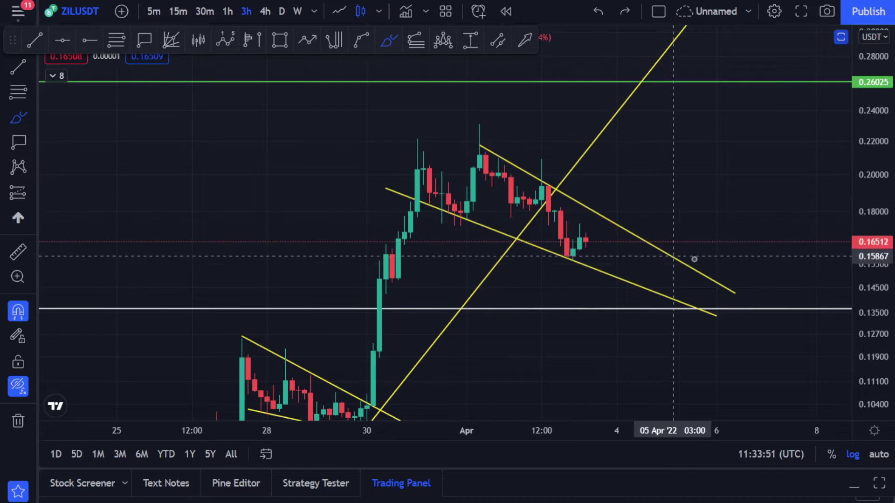
{"action": "key", "text": "Escape"}
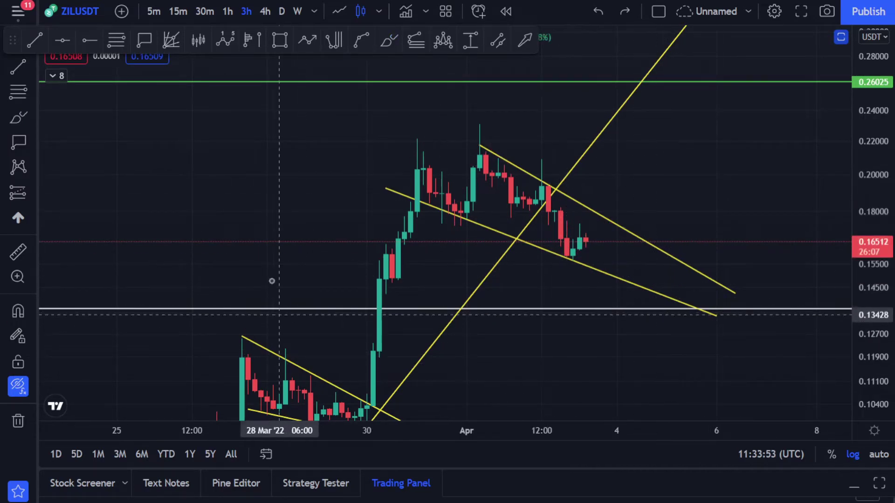
Switch the chart to the 4h timeframe and show the indicators again, including the RSI and stochastic panes
{"action": "left_click", "coordinate": [265, 11]}
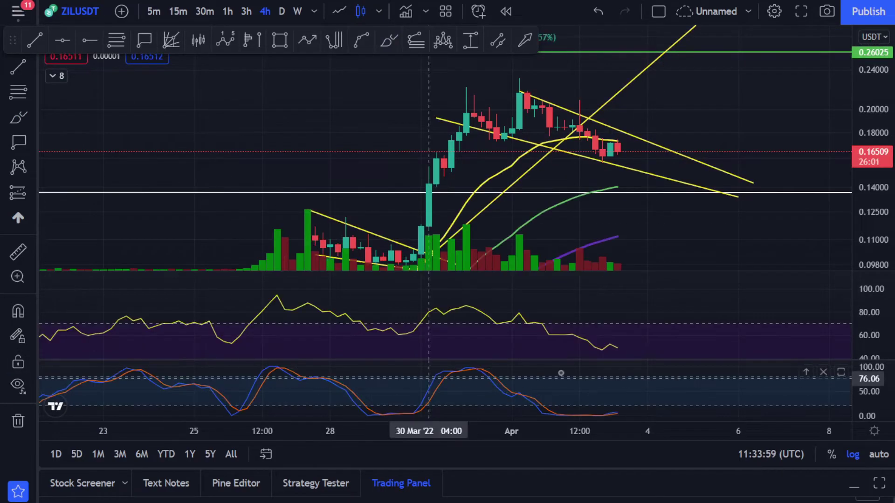
{"action": "scroll", "coordinate": [541, 377], "scroll_direction": "down", "scroll_amount": 5}
{"action": "left_click_drag", "start_coordinate": [792, 336], "coordinate": [720, 344]}
{"action": "left_click_drag", "start_coordinate": [751, 250], "coordinate": [747, 189]}
{"action": "left_click_drag", "start_coordinate": [883, 168], "coordinate": [893, 229]}
{"action": "left_click_drag", "start_coordinate": [779, 205], "coordinate": [776, 207]}
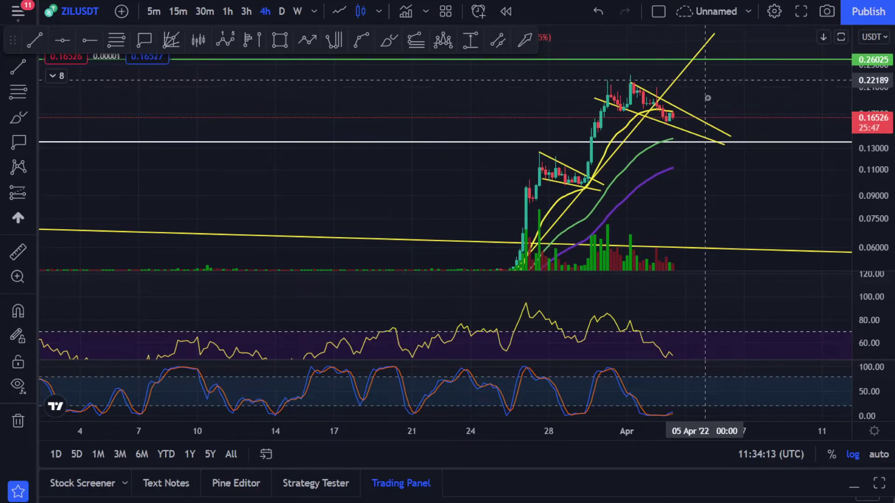
Draw trend lines over the falling RSI peaks and the rising price highs to compare them, and undo both lines
{"action": "left_click", "coordinate": [16, 73]}
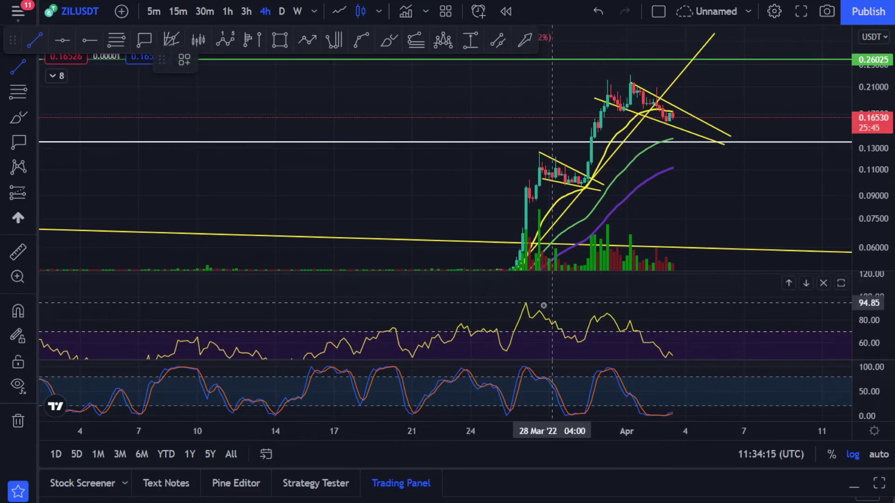
{"action": "left_click", "coordinate": [522, 299]}
{"action": "left_click", "coordinate": [743, 334]}
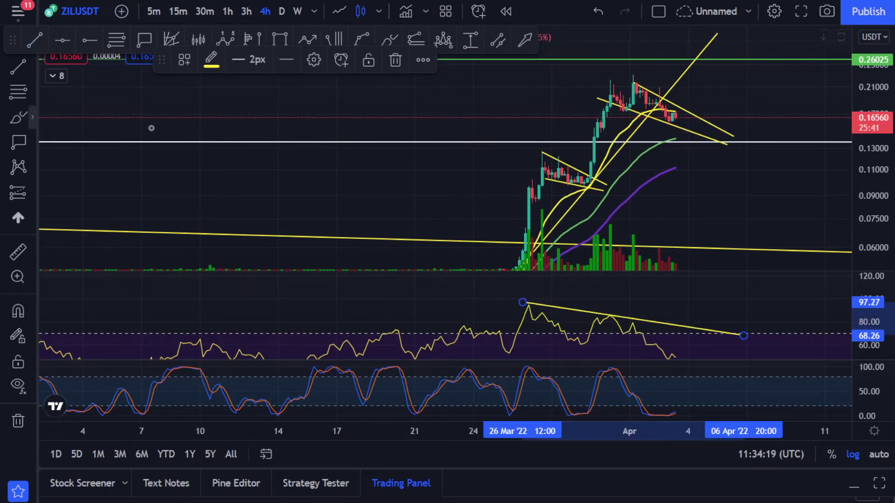
{"action": "key", "text": "alt+t"}
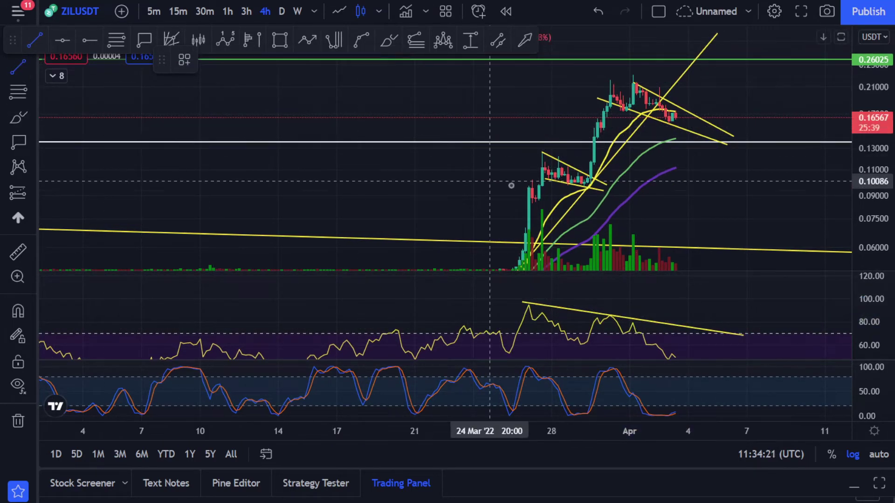
{"action": "left_click", "coordinate": [520, 181]}
{"action": "left_click", "coordinate": [642, 57]}
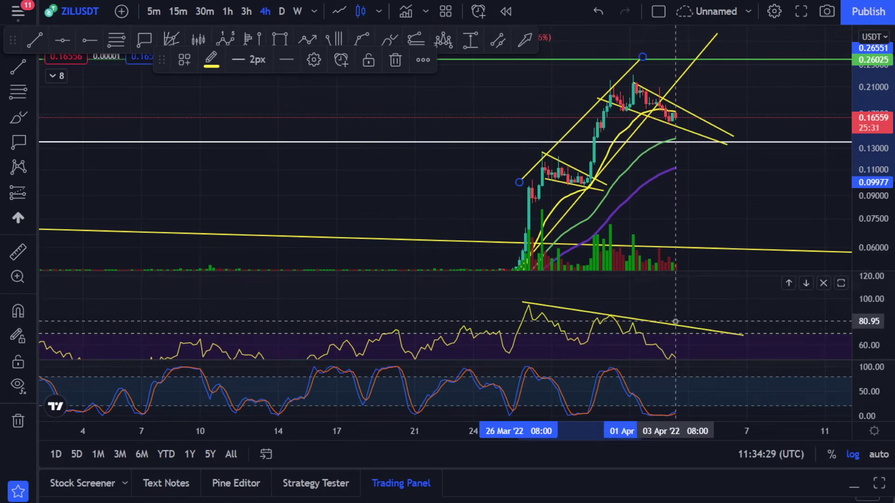
{"action": "key", "text": "ctrl+z"}
{"action": "key", "text": "ctrl+z"}
Draw a trend line across the falling RSI peaks, extending it past the latest reading
{"action": "left_click", "coordinate": [18, 66]}
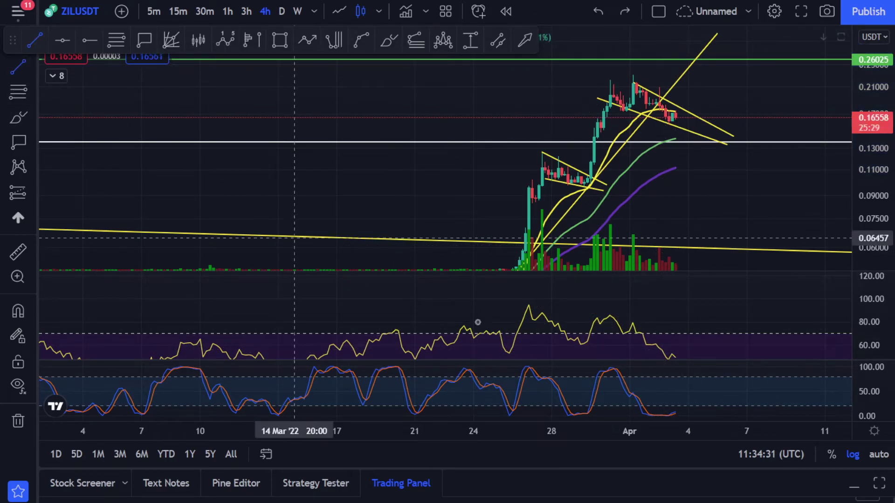
{"action": "left_click", "coordinate": [531, 302]}
{"action": "left_click", "coordinate": [753, 338]}
Rescale the RSI pane and draw a trend line from the 23 March peak along the RSI lows to close the descending channel
{"action": "mouse_move", "coordinate": [753, 360]}
{"action": "left_mouse_down"}
{"action": "mouse_move", "coordinate": [753, 327]}
{"action": "mouse_move", "coordinate": [751, 355]}
{"action": "left_mouse_up"}
{"action": "left_click_drag", "start_coordinate": [867, 334], "coordinate": [867, 319]}
{"action": "left_click_drag", "start_coordinate": [772, 292], "coordinate": [761, 239]}
{"action": "left_click_drag", "start_coordinate": [872, 320], "coordinate": [873, 330]}
{"action": "key", "text": "alt+t"}
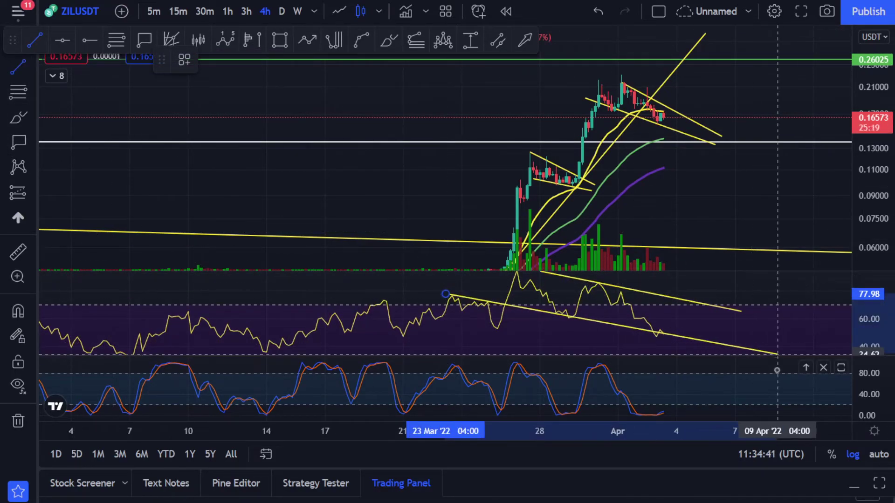
{"action": "left_click", "coordinate": [719, 352]}
{"action": "left_click_drag", "start_coordinate": [686, 330], "coordinate": [668, 332]}
Brush over the RSI swings inside the channel and add a short stroke near the white price level, and undo both marks
{"action": "left_click", "coordinate": [18, 117]}
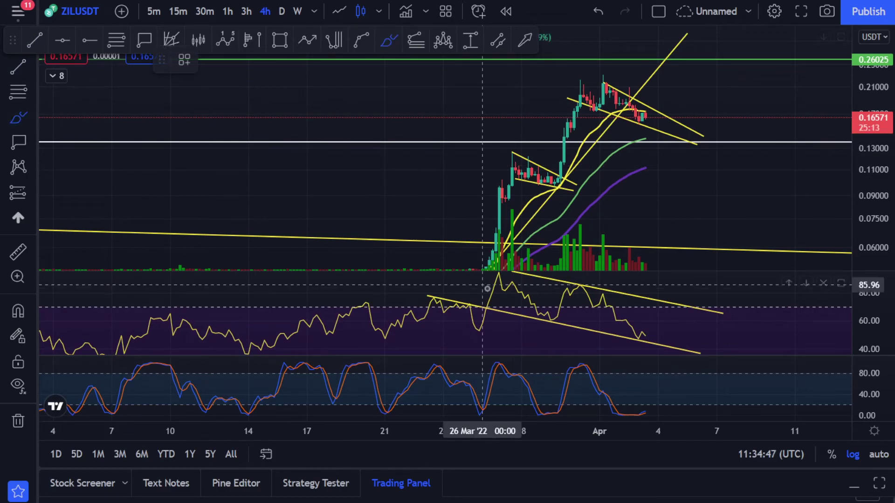
{"action": "mouse_move", "coordinate": [484, 309]}
{"action": "left_mouse_down"}
{"action": "mouse_move", "coordinate": [506, 271]}
{"action": "mouse_move", "coordinate": [570, 298]}
{"action": "mouse_move", "coordinate": [639, 345]}
{"action": "mouse_move", "coordinate": [651, 331]}
{"action": "left_mouse_up"}
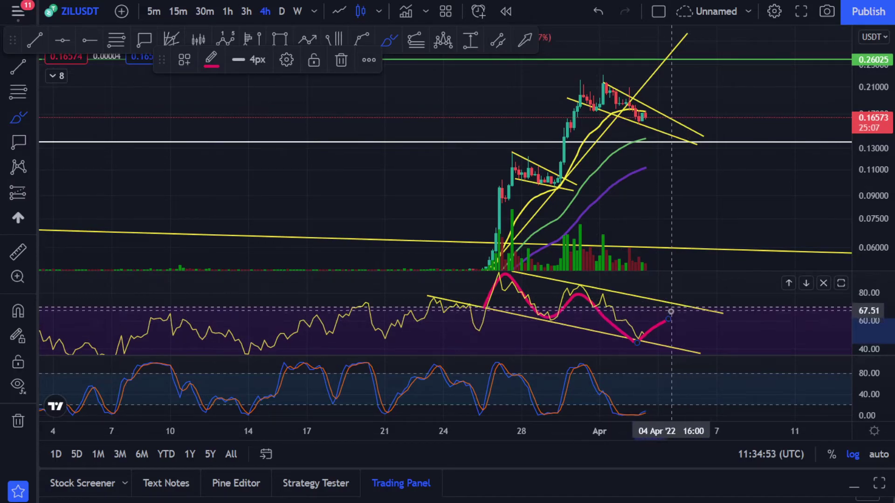
{"action": "key", "text": "ctrl+z"}
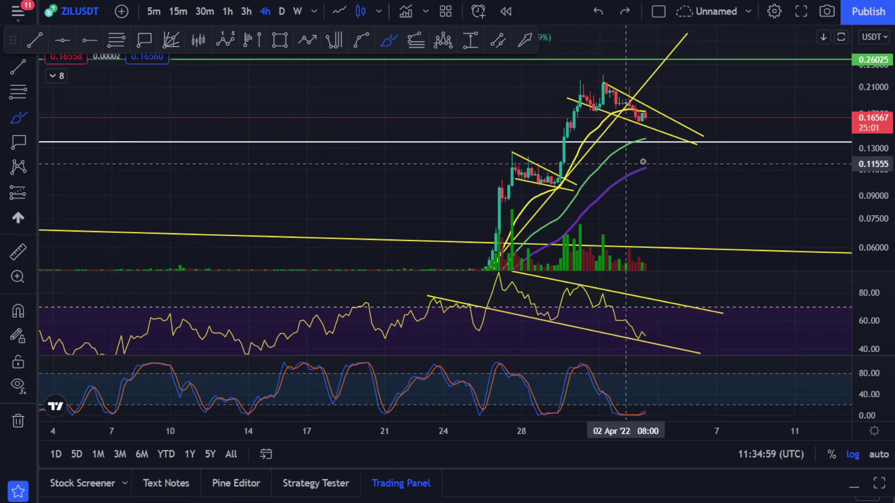
{"action": "left_click_drag", "start_coordinate": [641, 141], "coordinate": [705, 131]}
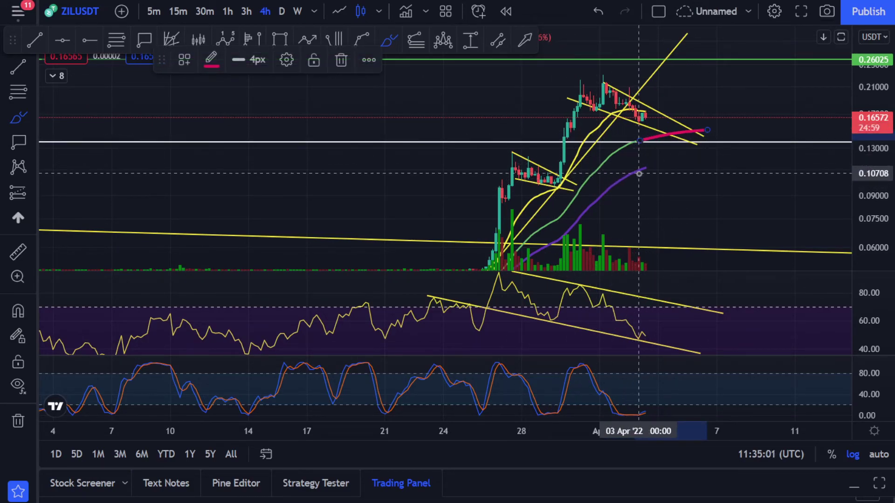
{"action": "key", "text": "ctrl+z"}
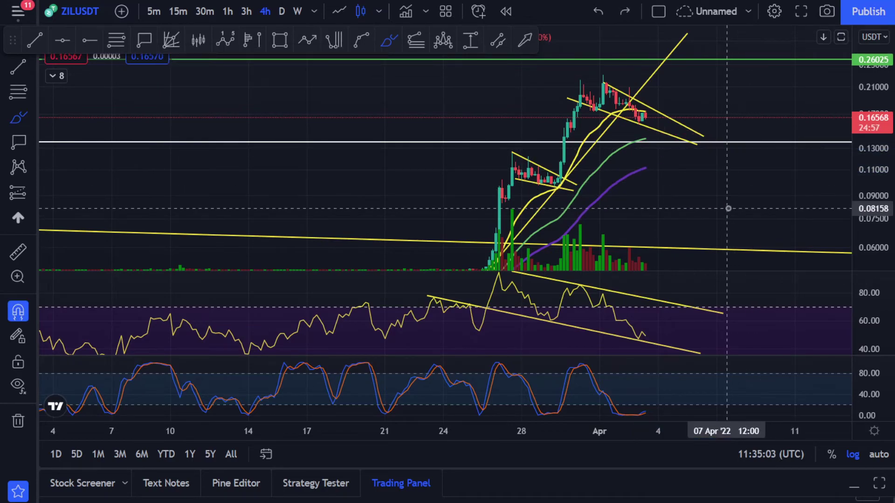
Highlight the latest price wedge's upper and lower edges with brush strokes and circle where the green moving average meets the white level
{"action": "scroll", "coordinate": [731, 206], "scroll_direction": "left", "scroll_amount": 2}
{"action": "key", "text": "ctrl"}
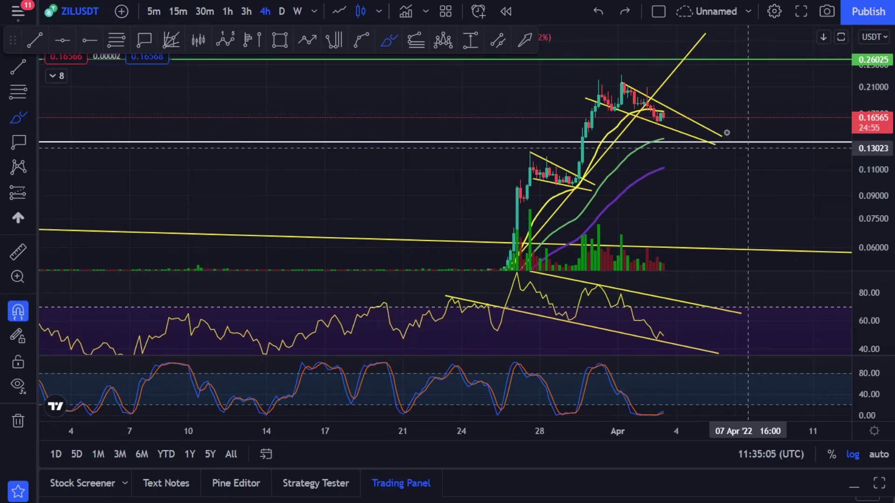
{"action": "left_click_drag", "start_coordinate": [625, 87], "coordinate": [742, 138]}
{"action": "left_click_drag", "start_coordinate": [605, 103], "coordinate": [731, 147]}
{"action": "key", "text": "ctrl"}
{"action": "key", "text": "ctrl+z"}
{"action": "left_click_drag", "start_coordinate": [627, 109], "coordinate": [725, 150]}
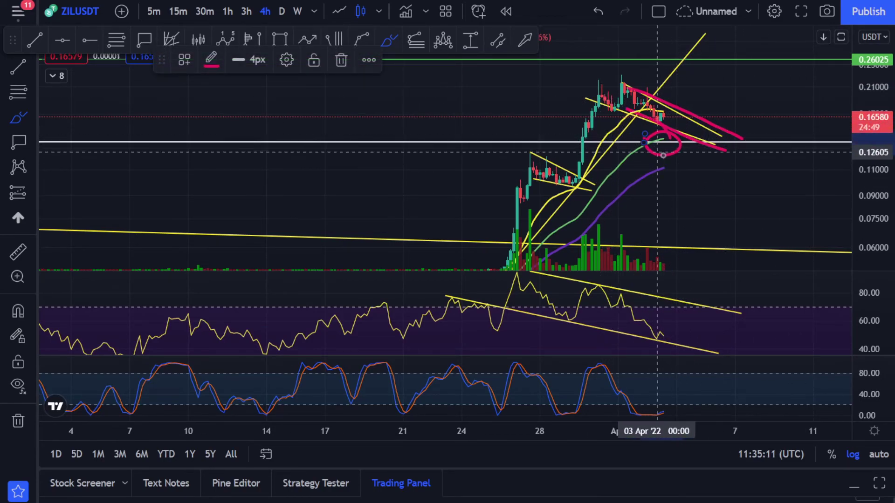
Maximise the price pane and examine the marked wedge and circled support area up close
{"action": "left_click", "coordinate": [722, 176]}
{"action": "scroll", "coordinate": [722, 175], "scroll_direction": "up", "scroll_amount": 3}
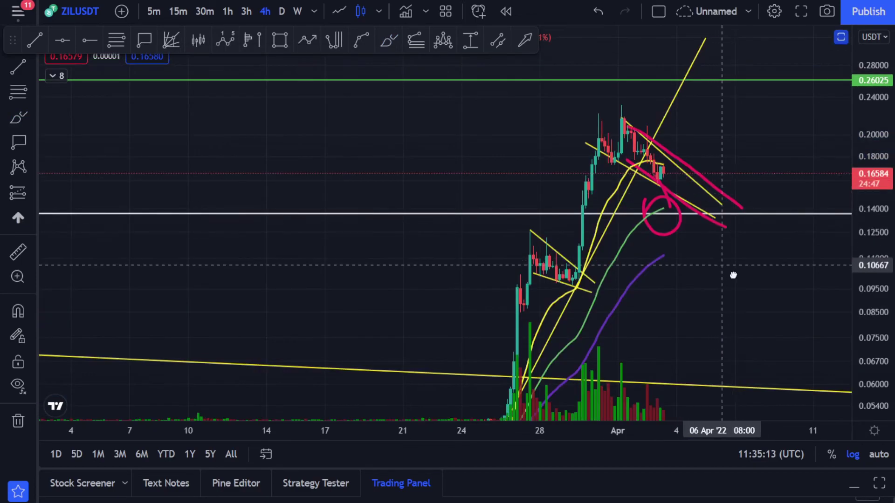
{"action": "scroll", "coordinate": [719, 233], "scroll_direction": "down", "scroll_amount": 3}
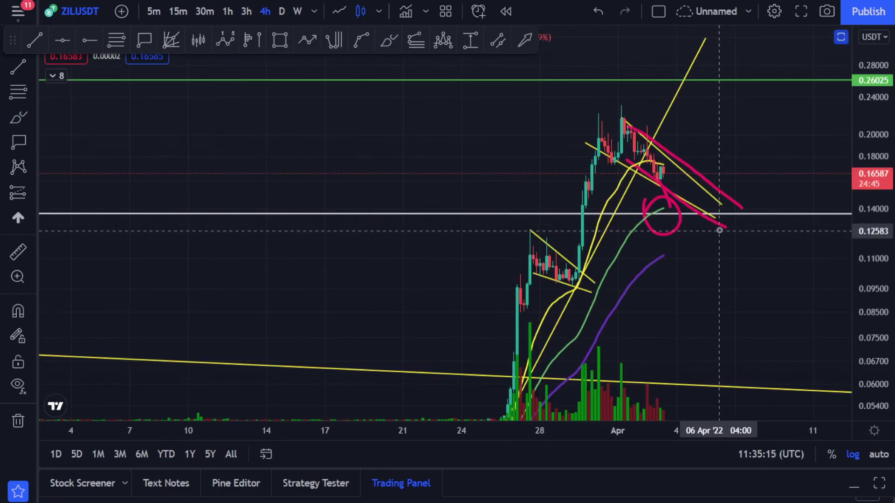
{"action": "scroll", "coordinate": [693, 212], "scroll_direction": "up", "scroll_amount": 3}
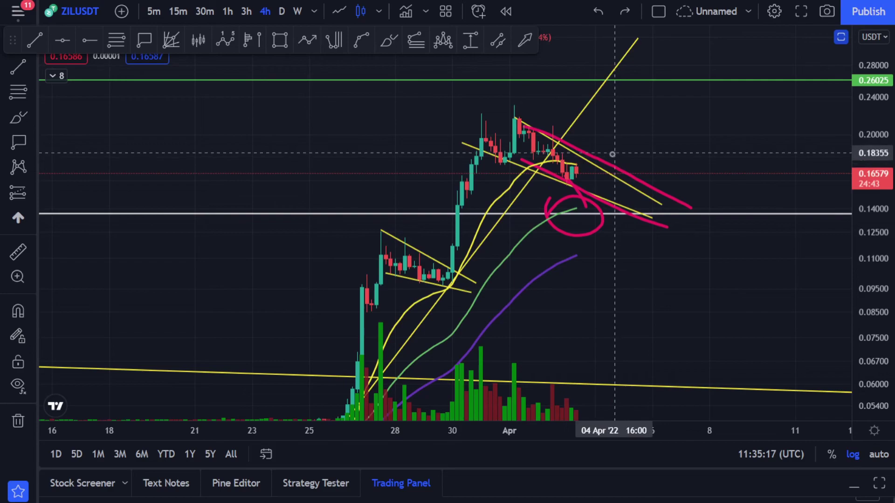